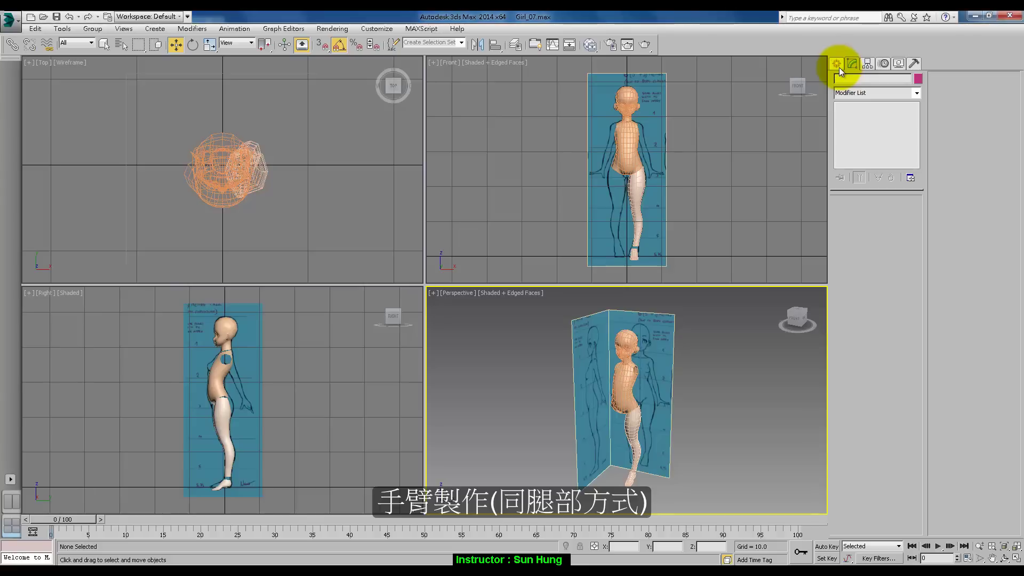
Draw a long thin box (Box005) in the Right viewport reaching out from the shoulder
left_click(839, 65)
left_click(857, 131)
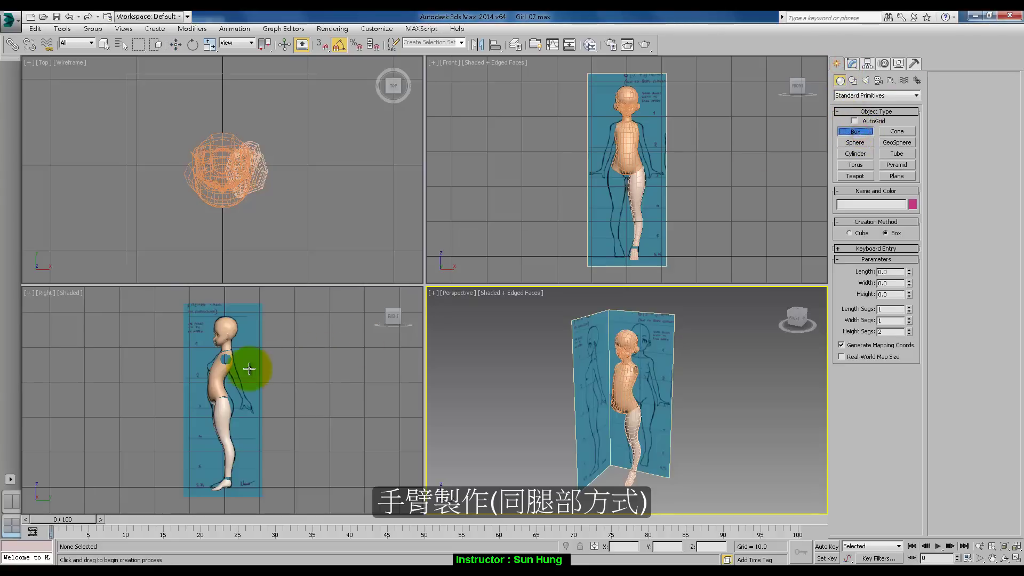
scroll(274, 383, "up", 4)
scroll(217, 359, "up", 2)
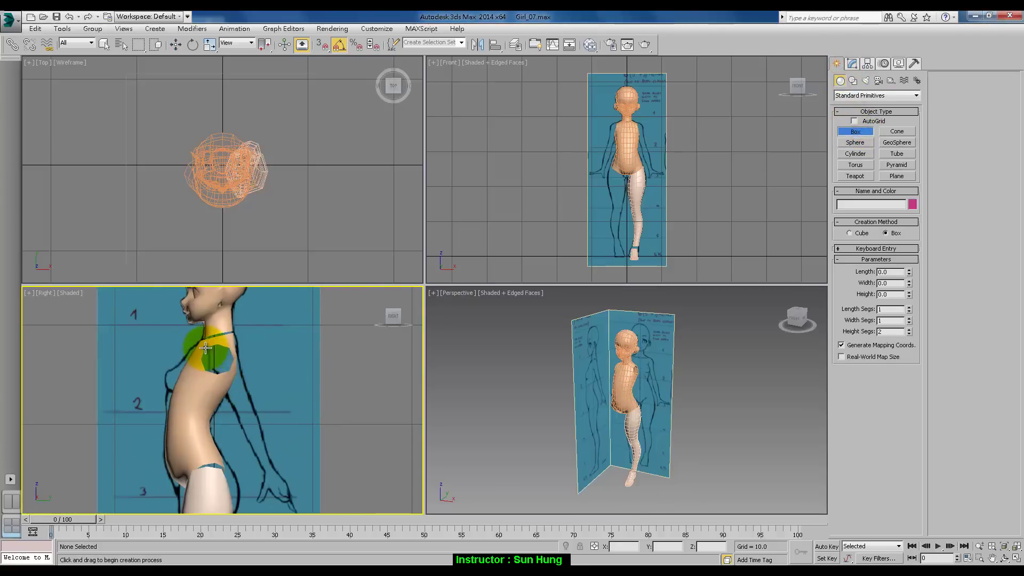
left_click_drag(205, 348, 229, 370)
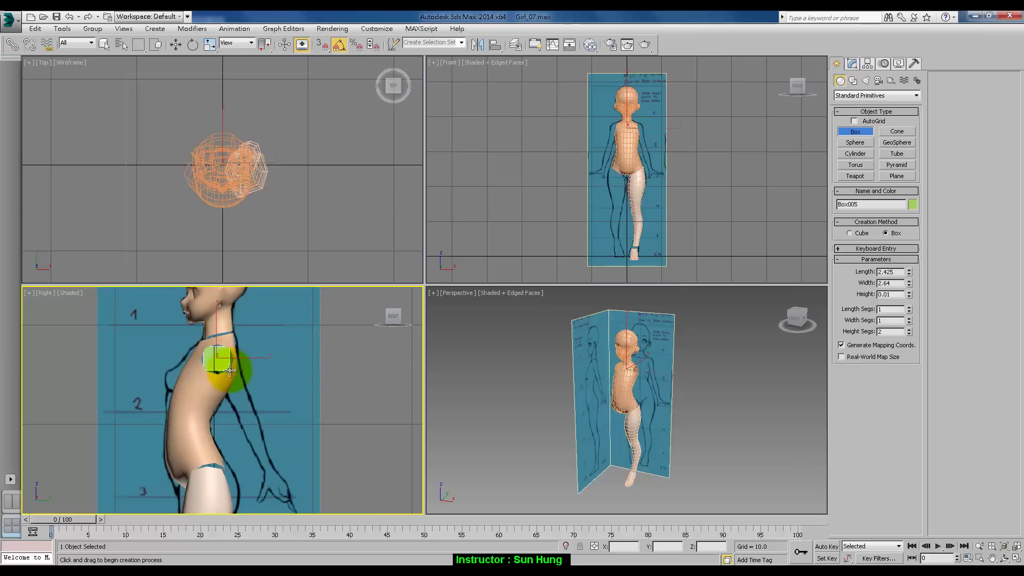
left_click(228, 233)
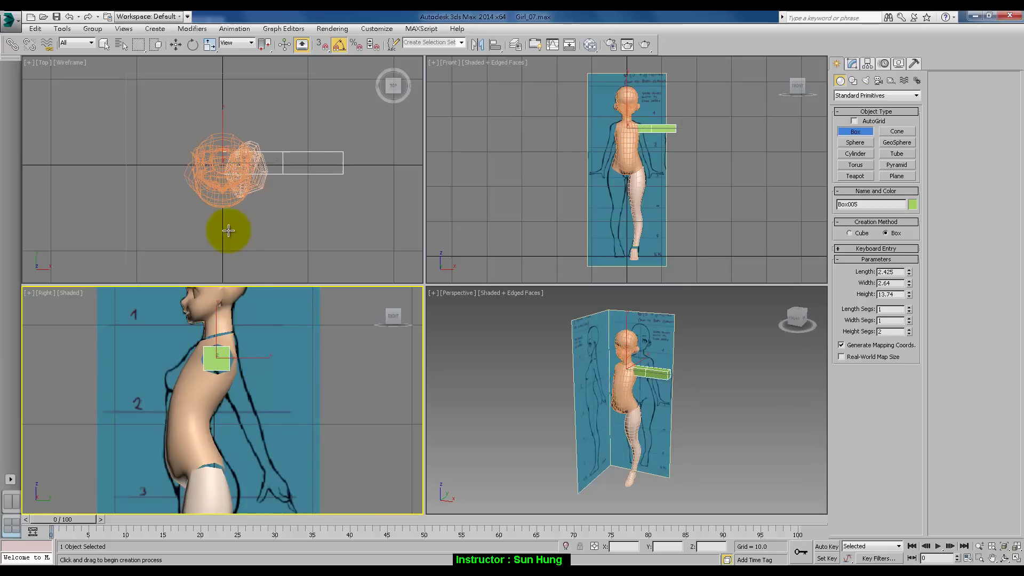
right_click(583, 91)
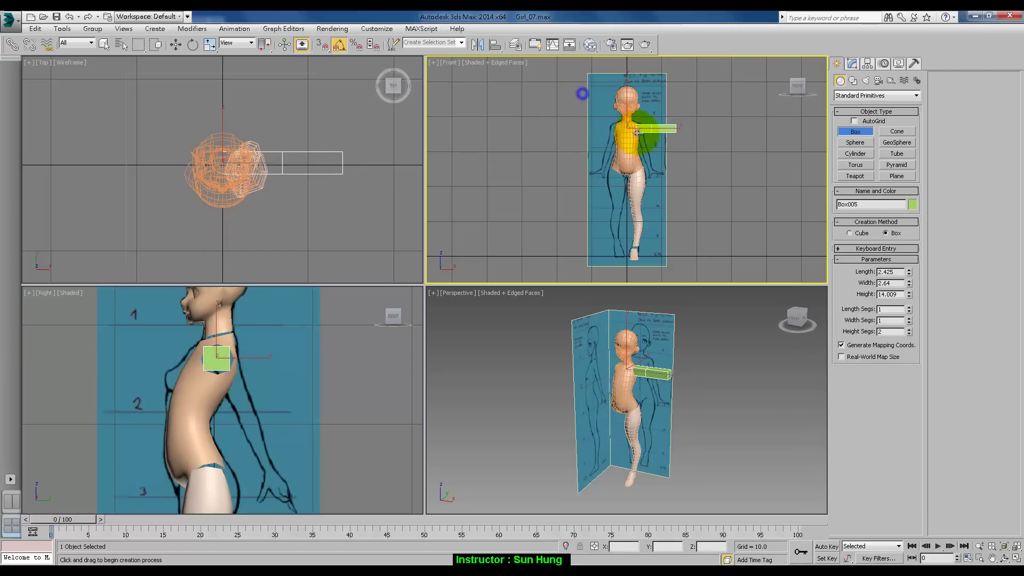
Move Box005 right onto the girl's shoulder
key("w")
left_click_drag(656, 133, 667, 131)
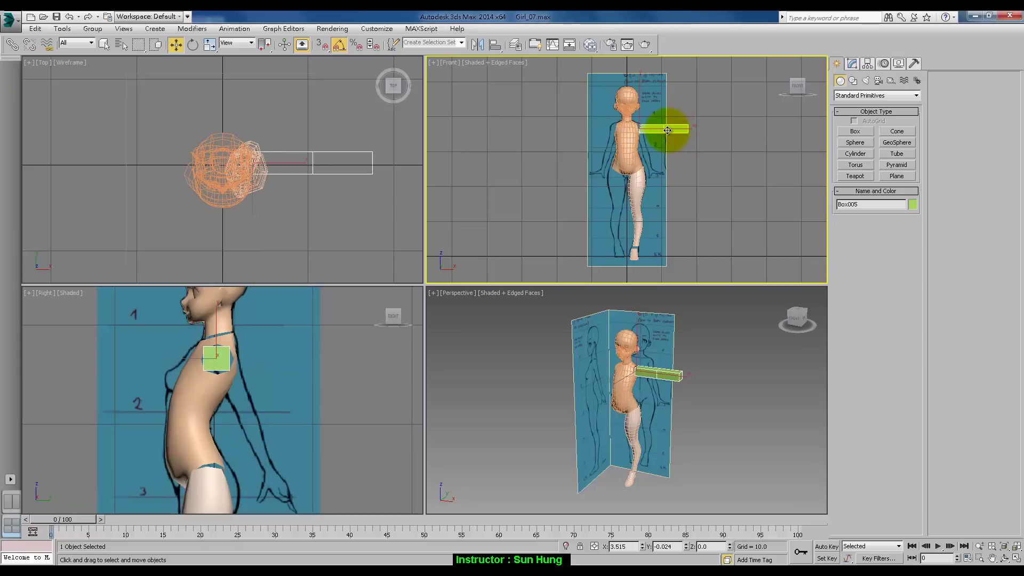
scroll(654, 167, "up", 2)
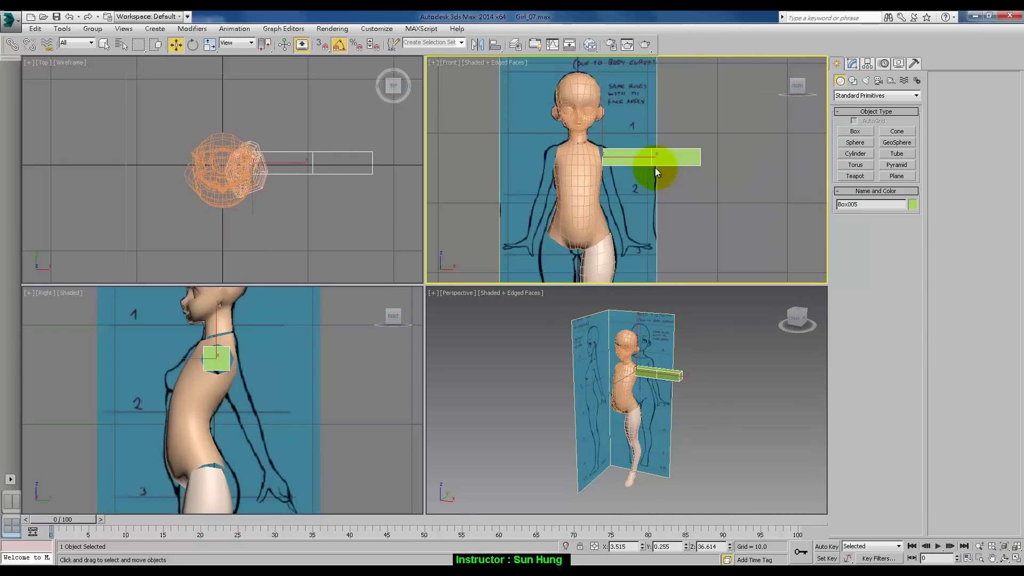
scroll(634, 184, "up", 3)
Rotate Box005 downward so it lies along the reference arm
key("e")
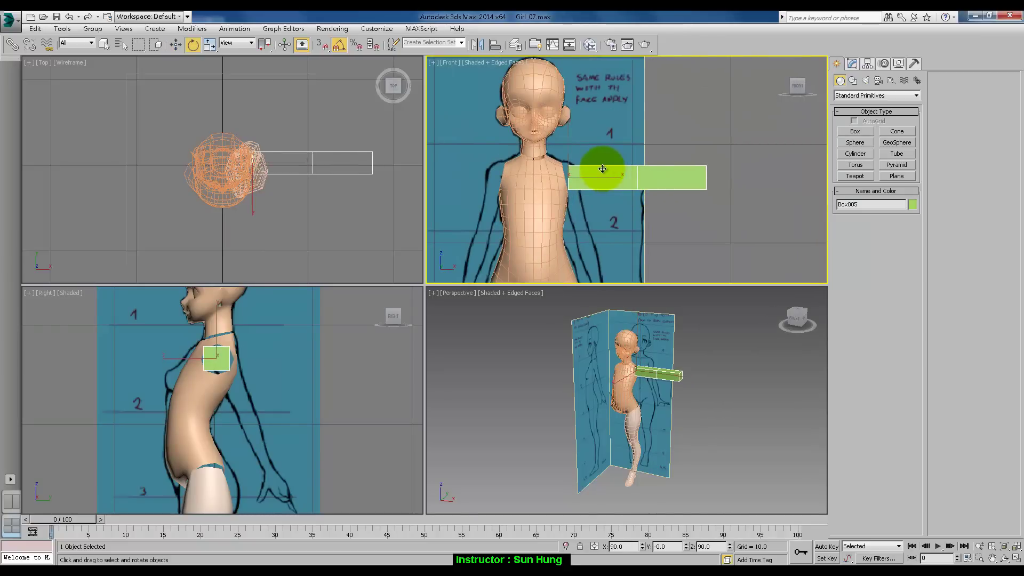
mouse_move(592, 168)
left_mouse_down()
mouse_move(586, 110)
mouse_move(596, 165)
left_mouse_up()
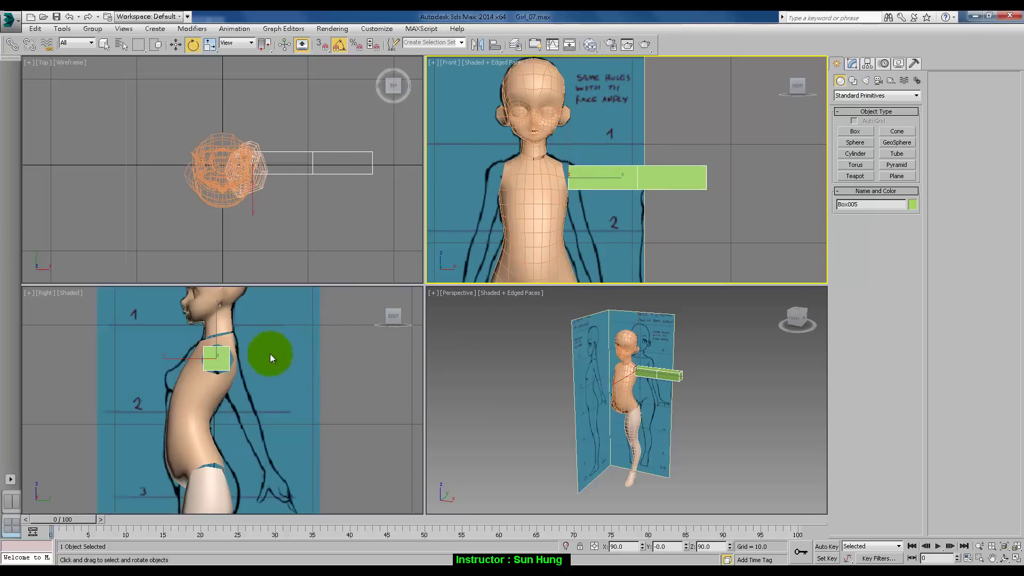
left_click_drag(612, 180, 606, 153)
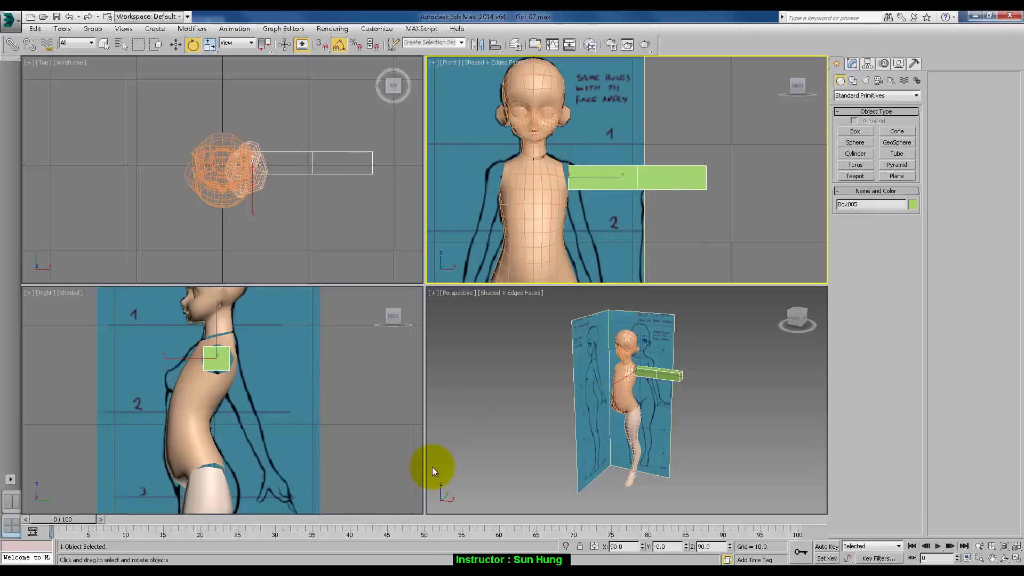
key("x")
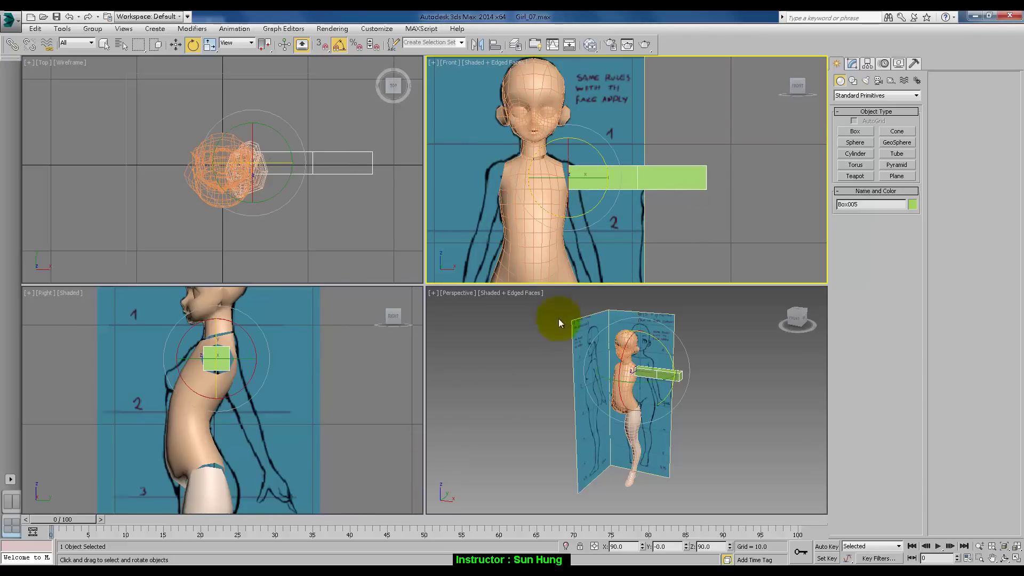
mouse_move(603, 165)
left_mouse_down()
mouse_move(579, 218)
mouse_move(548, 228)
left_mouse_up()
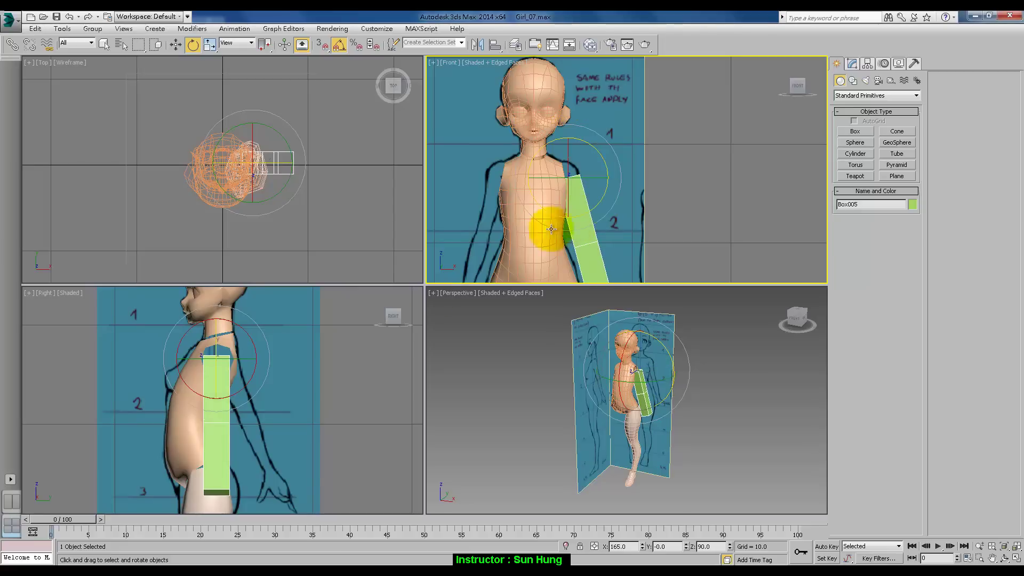
middle_click_drag(582, 201, 560, 167)
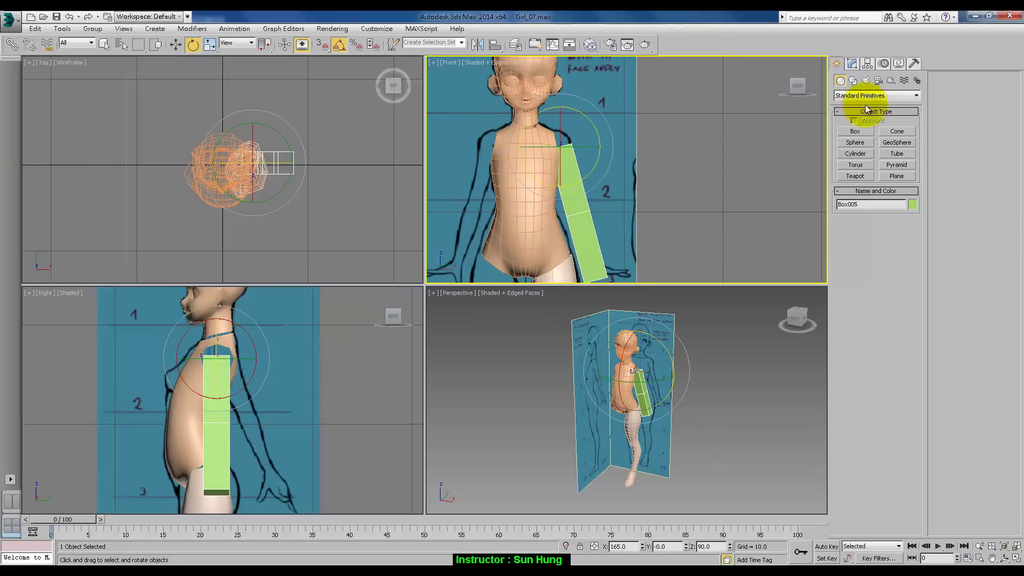
left_click(852, 62)
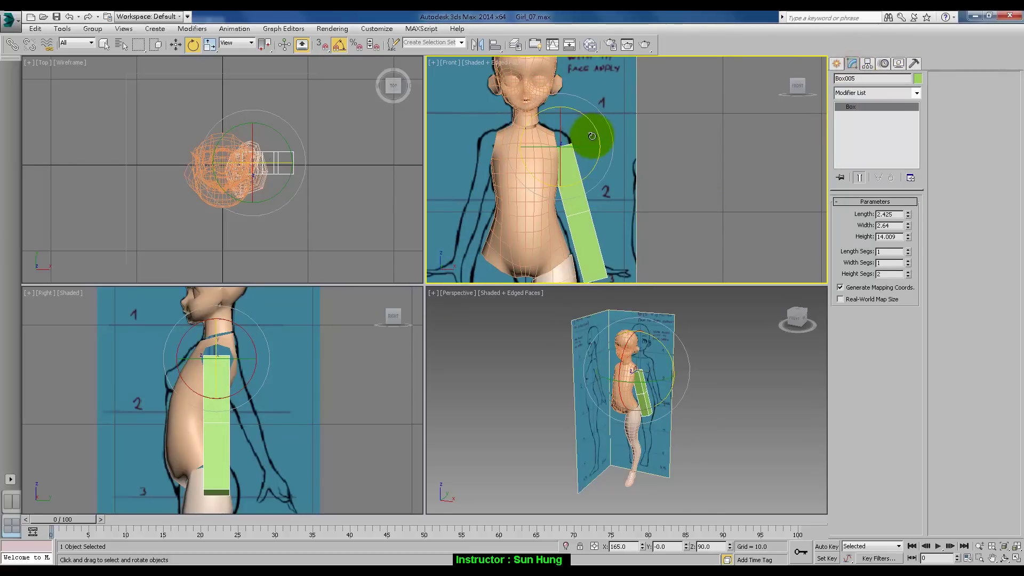
Straighten Box005 to horizontal at the shoulder and raise Height Segs to 8
left_click_drag(596, 121, 598, 96)
key("w")
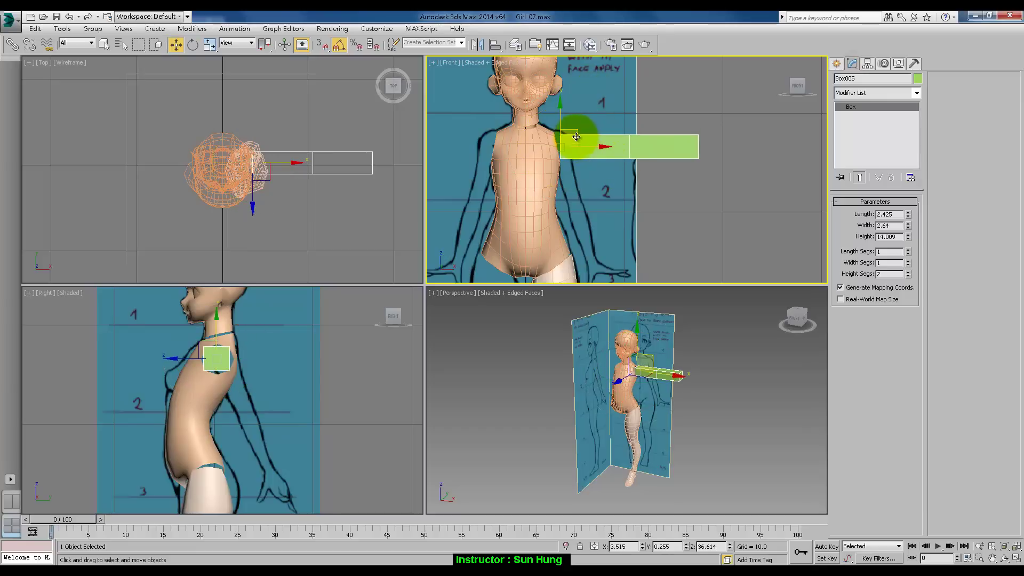
left_click_drag(575, 137, 574, 134)
scroll(575, 158, "up", 3)
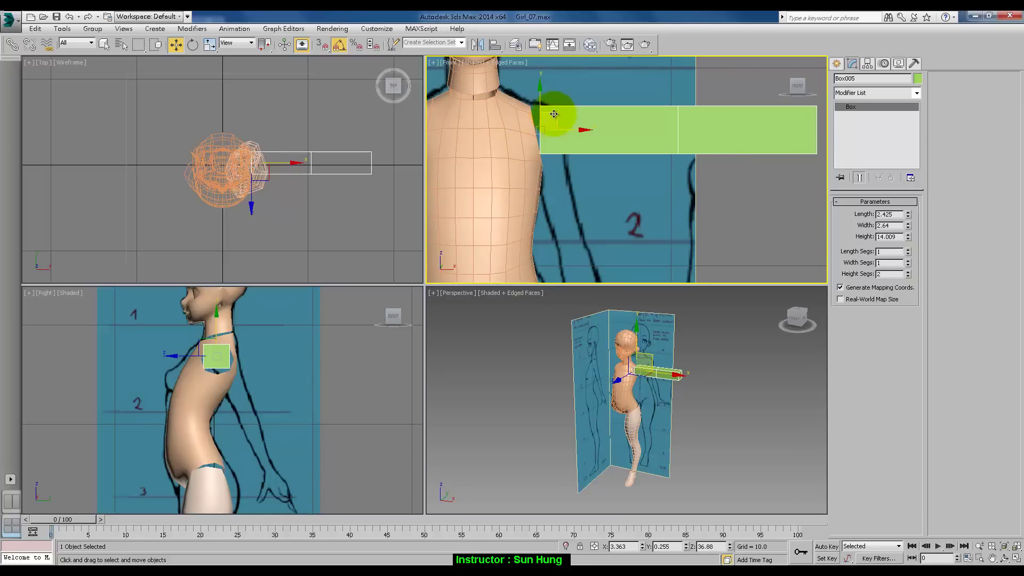
left_click_drag(550, 123, 555, 115)
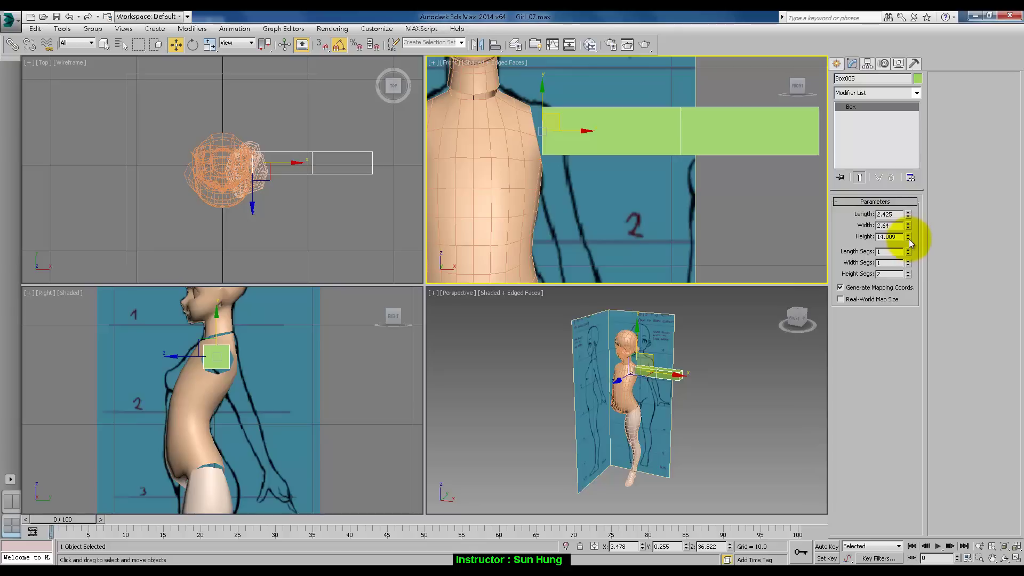
left_click_drag(907, 274, 909, 237)
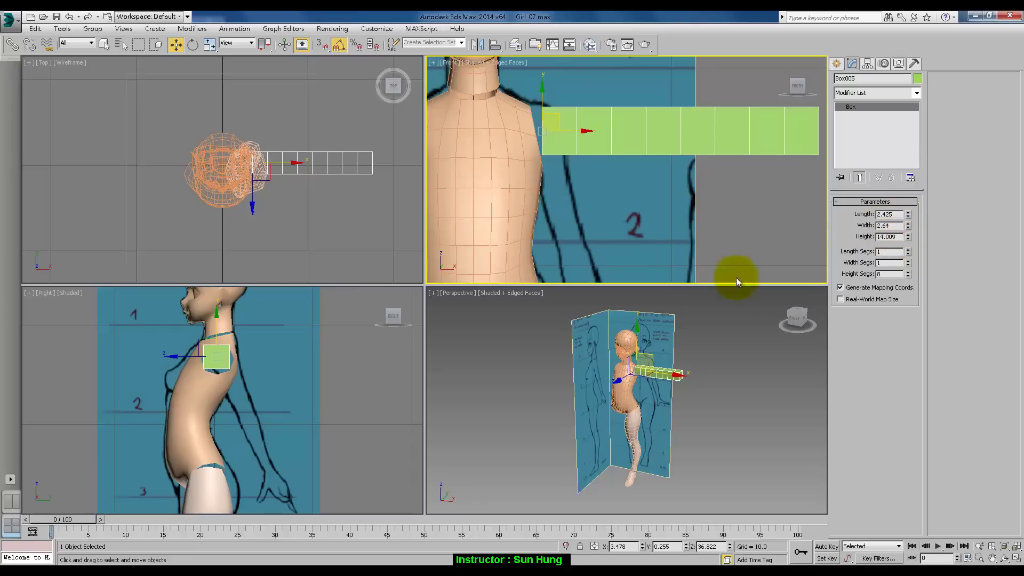
Rotate the 8-segment box down along the front reference arm
key("e")
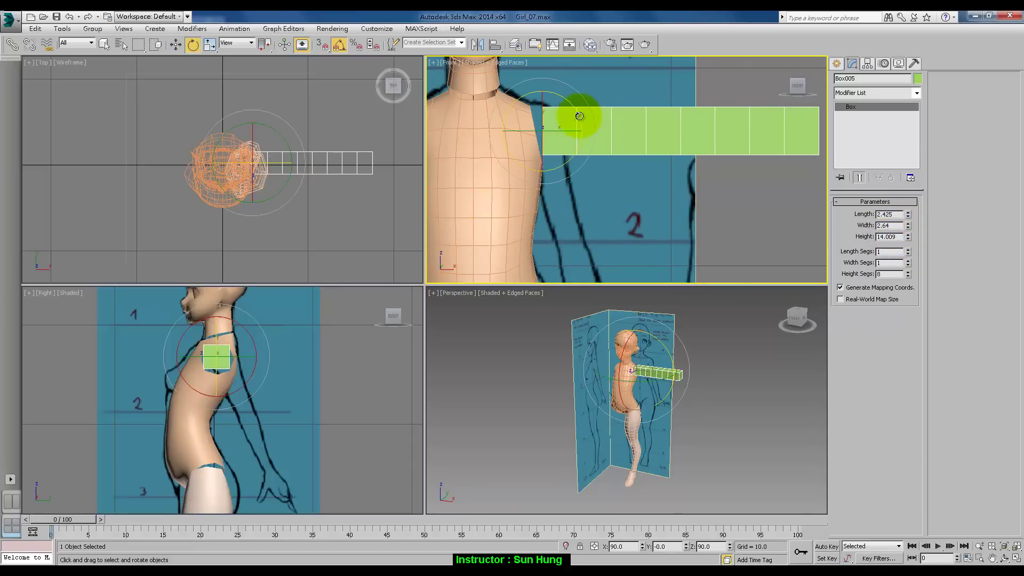
left_click_drag(574, 110, 571, 168)
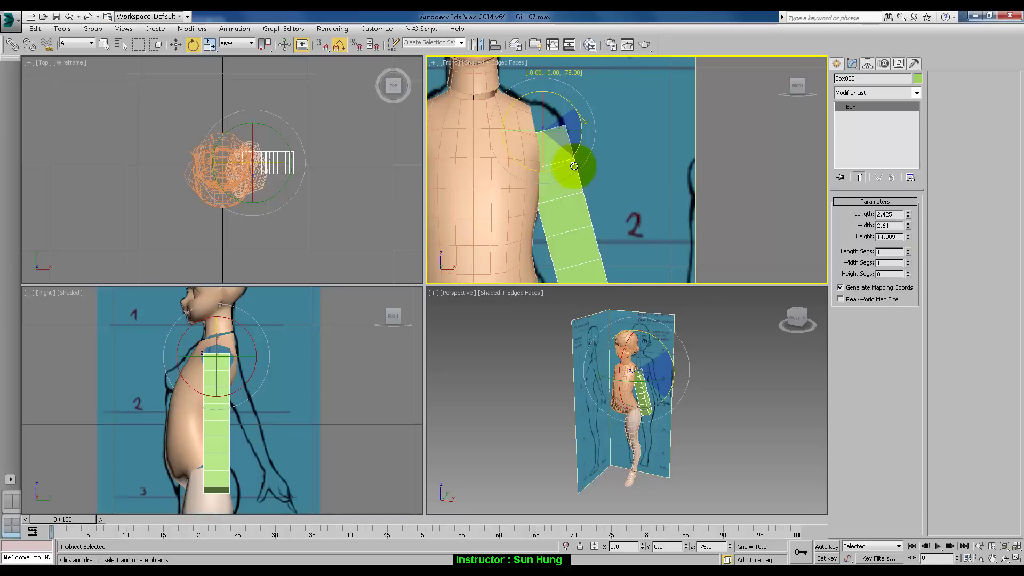
mouse_move(573, 166)
left_mouse_down()
mouse_move(585, 100)
mouse_move(578, 166)
left_mouse_up()
Reframe the Front view and turn on See-Through display with Alt+X
key("F3")
mouse_move(571, 174)
middle_mouse_down()
mouse_move(559, 135)
mouse_move(589, 171)
middle_mouse_up()
key("F3")
key("alt+x")
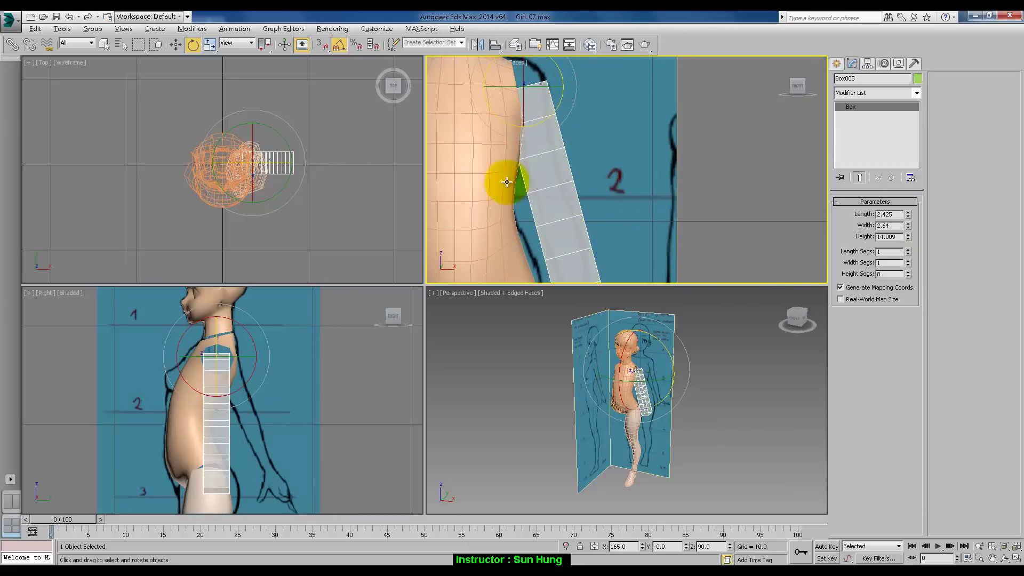
left_click(597, 182)
Hide the girl's body and head meshes, then reselect the arm box Box005
left_click(465, 185)
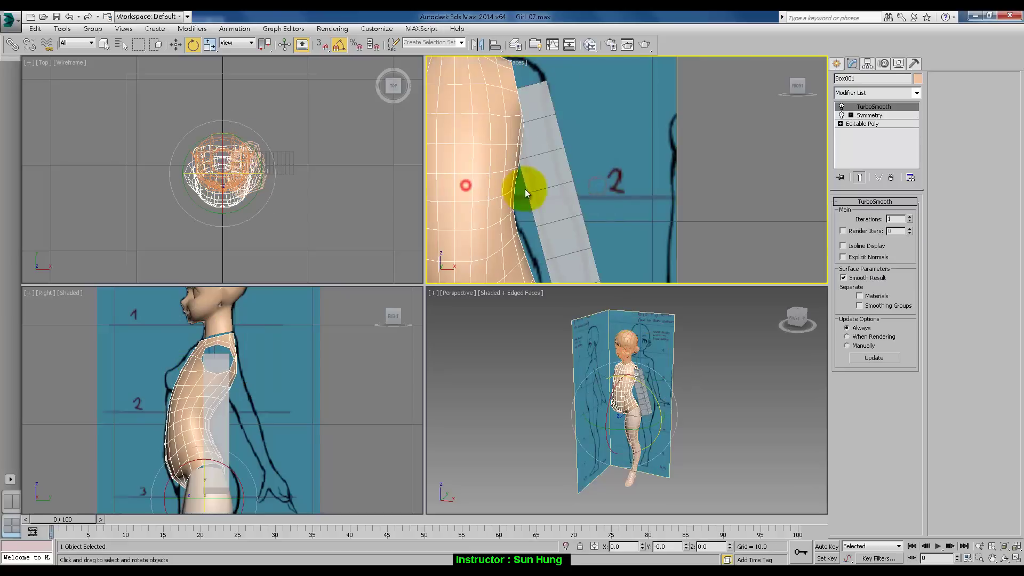
scroll(553, 151, "down", 5)
left_click(531, 226, "ctrl")
right_click(533, 228)
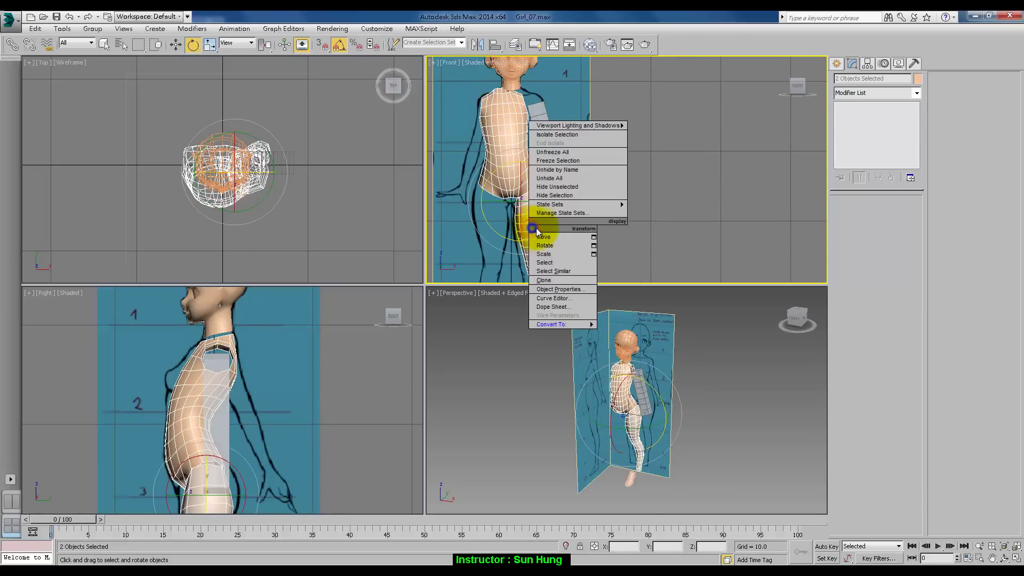
left_click(657, 219)
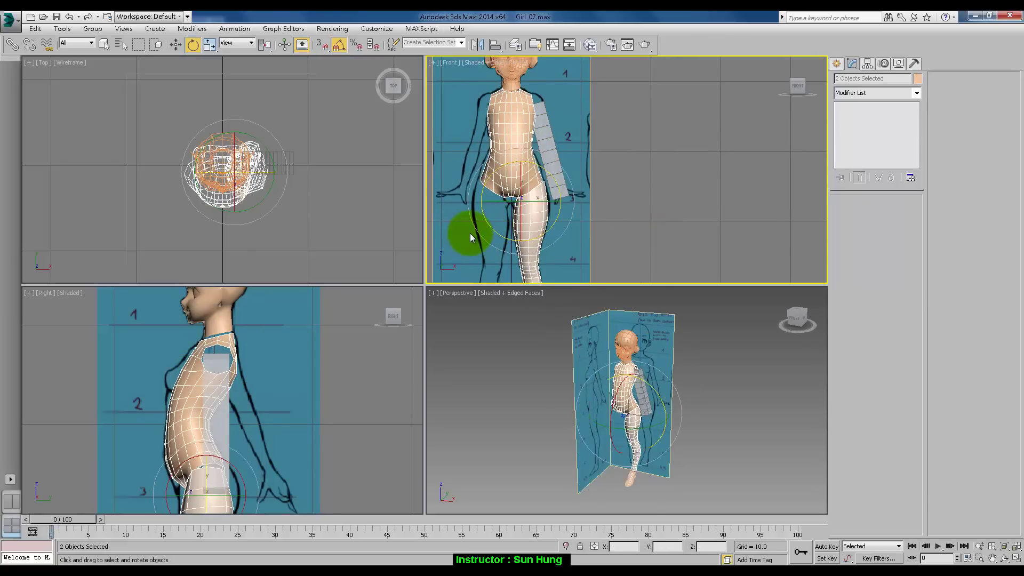
key("q")
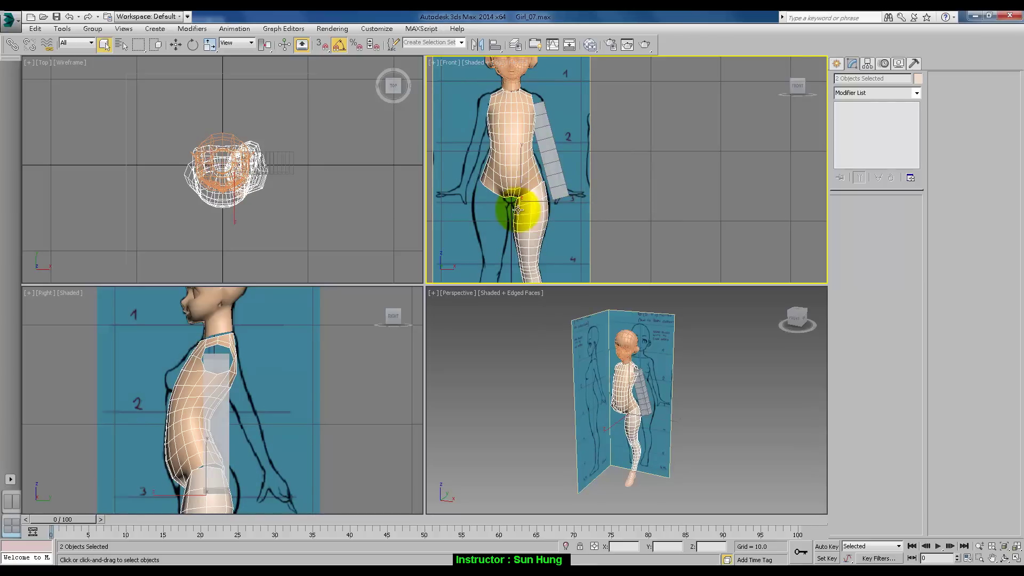
right_click(525, 212)
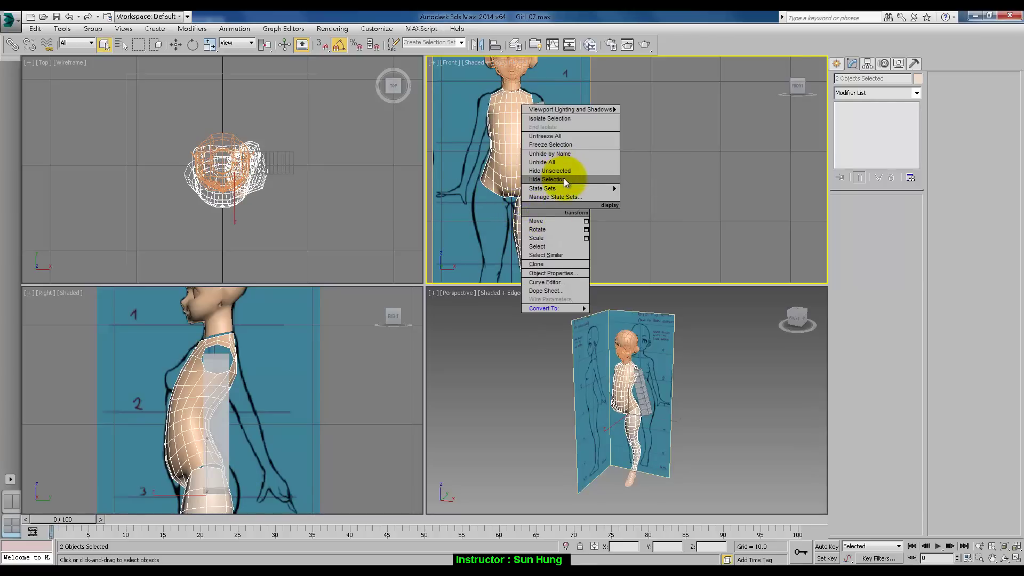
left_click(564, 178)
left_click(622, 190)
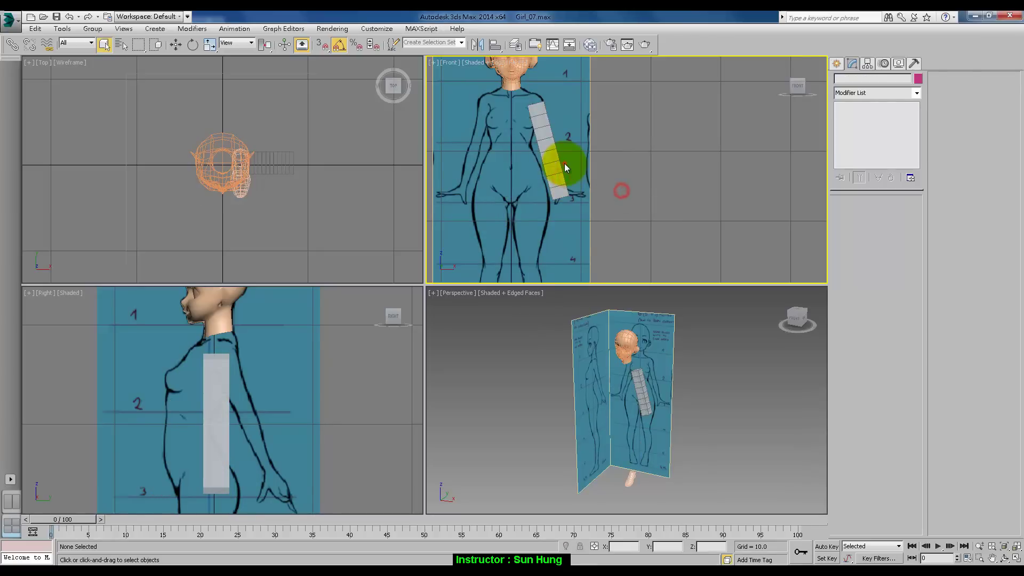
left_click(564, 163)
Resize Box005 to length 1.309, width 1.743 and height 12.188
left_click(907, 238)
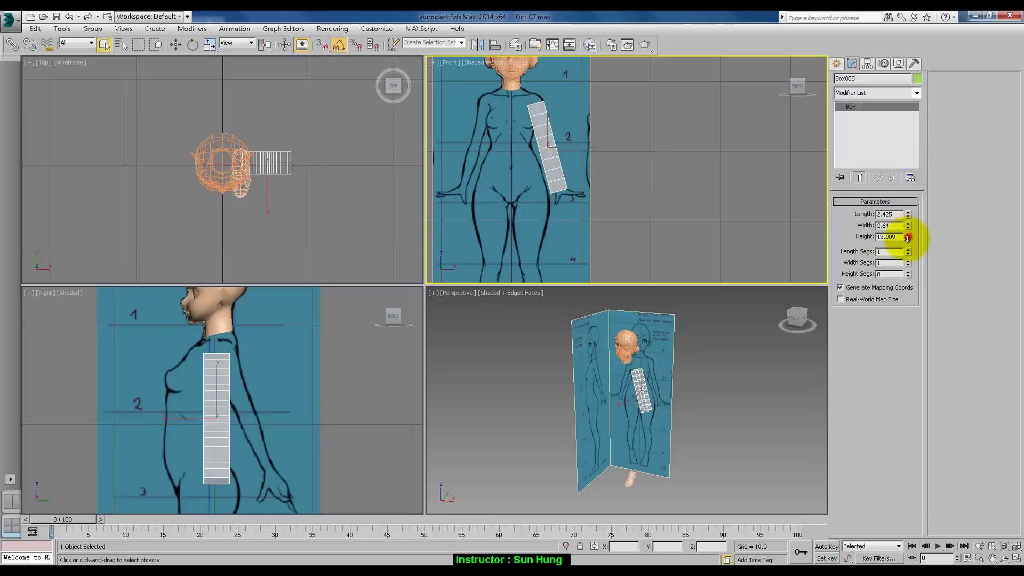
left_click_drag(906, 241, 907, 243)
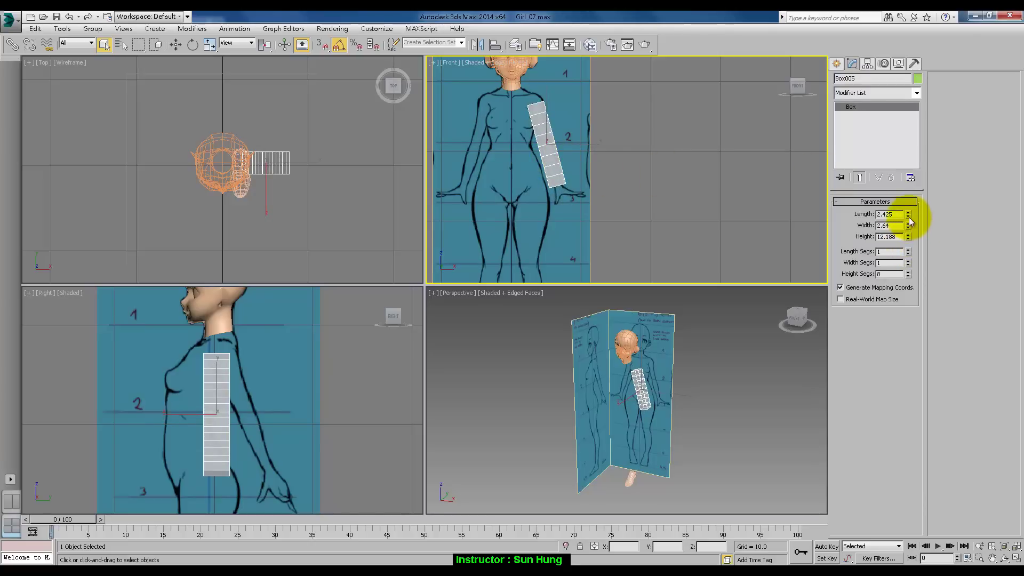
left_click_drag(908, 215, 908, 242)
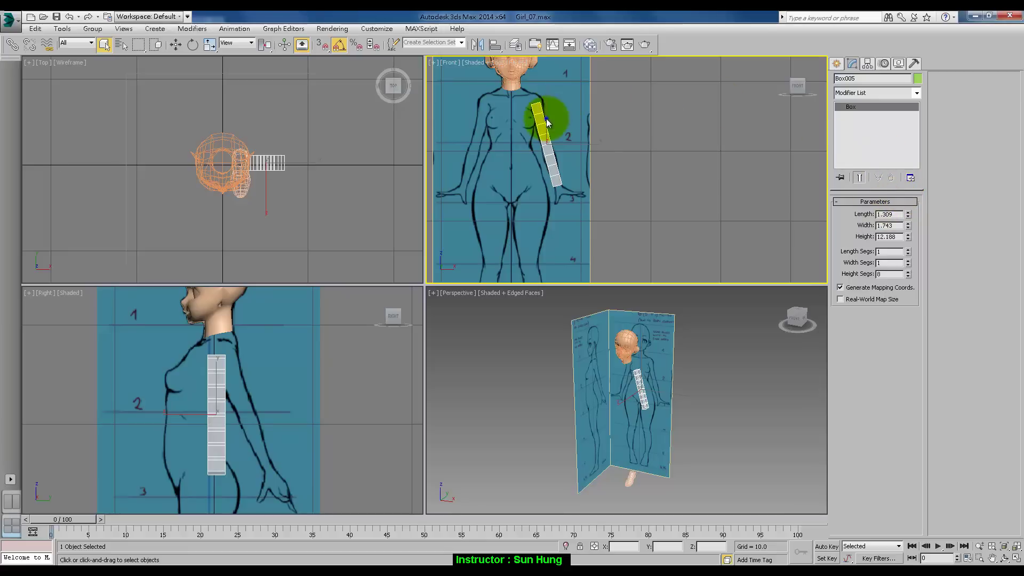
right_click(546, 123)
Convert Box005 to an Editable Poly and enter Vertex mode with the Move tool
mouse_move(623, 223)
left_click(662, 224)
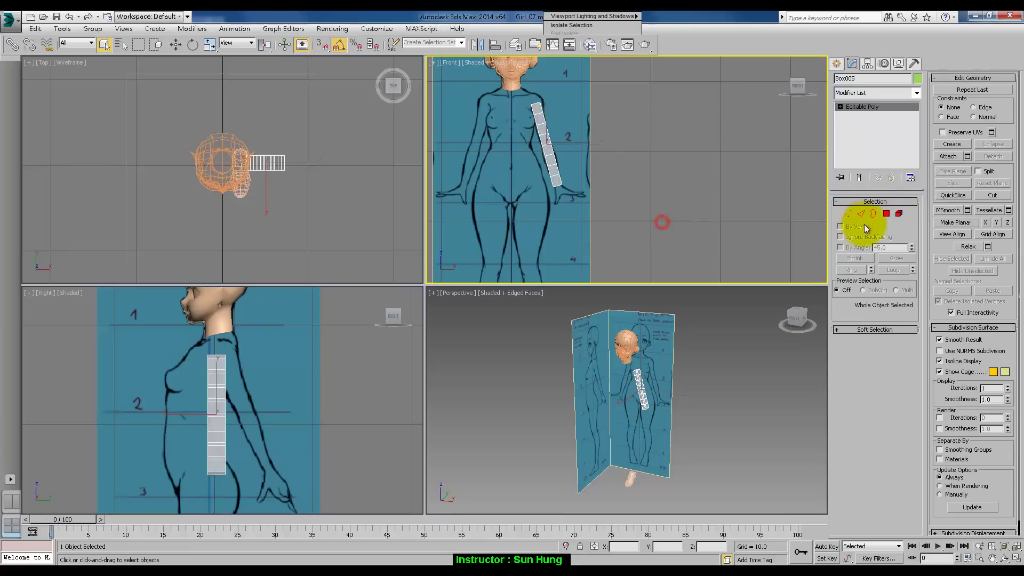
left_click(848, 214)
scroll(532, 172, "up", 2)
scroll(635, 144, "up", 3)
scroll(587, 128, "up", 3)
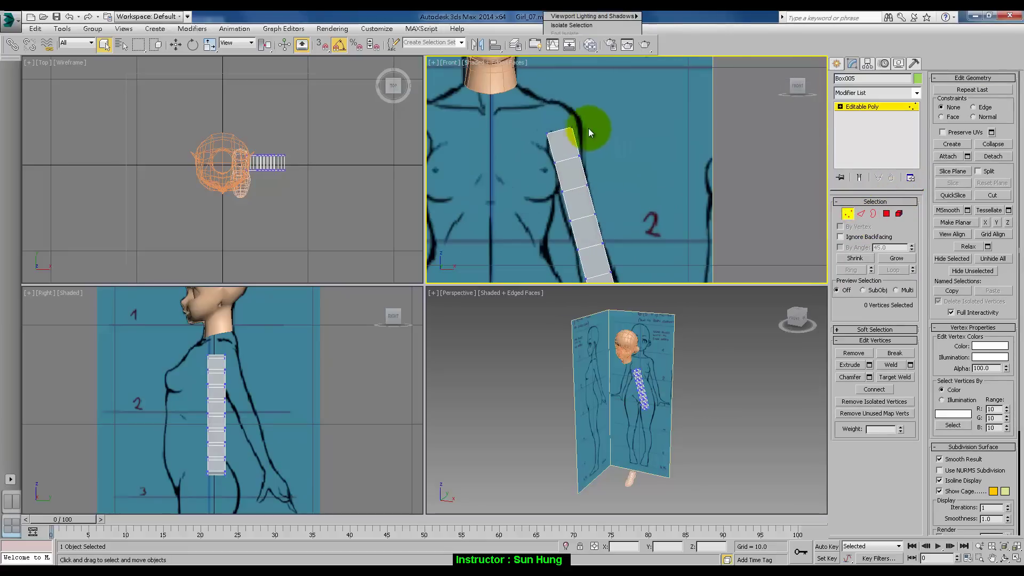
key("w")
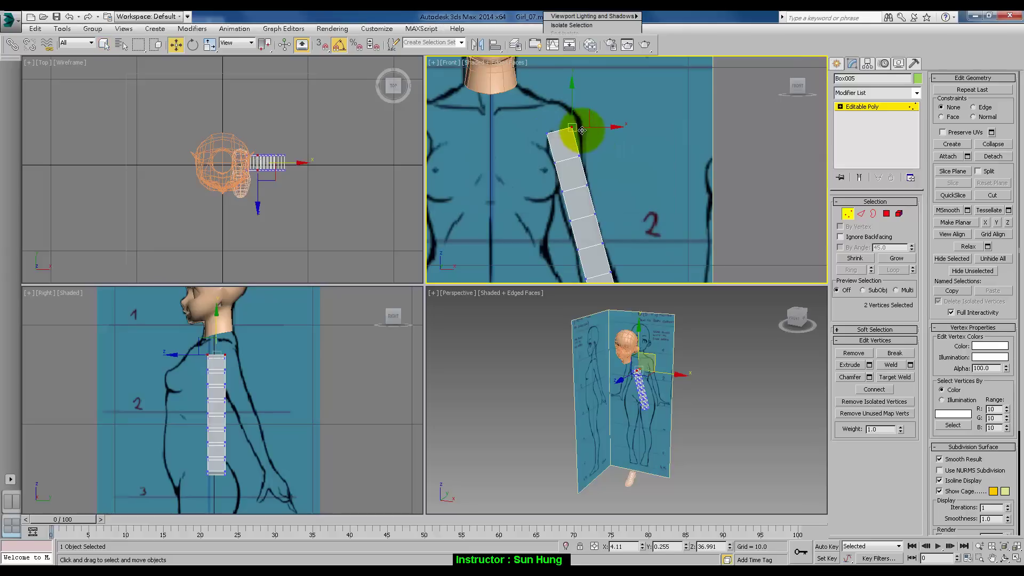
Pull the top vertex rows toward the shoulder and select the upper corner vertices
mouse_move(597, 124)
left_mouse_down()
mouse_move(530, 125)
mouse_move(549, 133)
mouse_move(547, 150)
left_mouse_up()
scroll(611, 141, "up", 2)
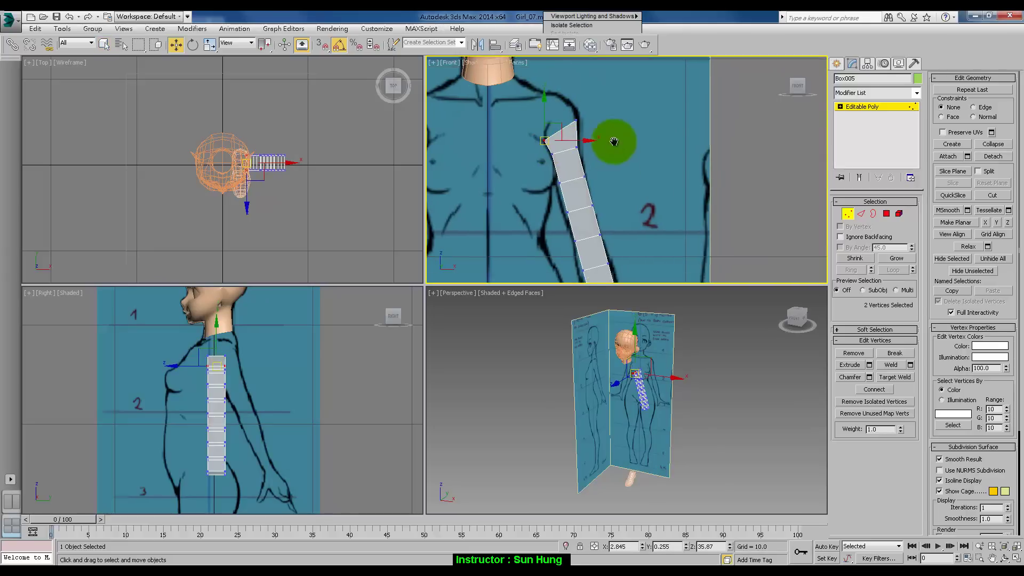
scroll(602, 141, "up", 2)
left_click(565, 140)
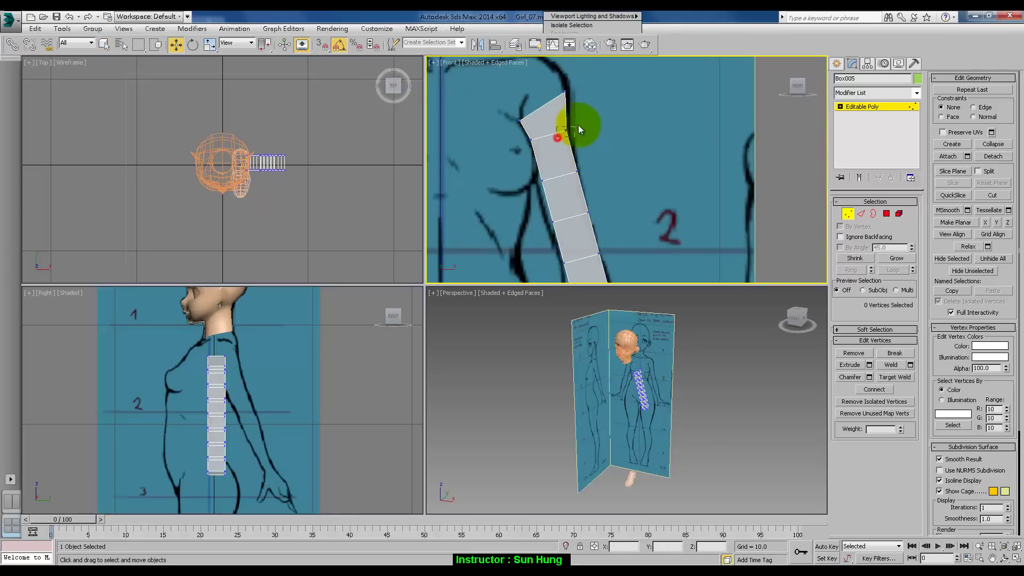
mouse_move(578, 125)
left_mouse_down()
mouse_move(548, 155)
mouse_move(534, 137)
mouse_move(526, 180)
mouse_move(550, 194)
left_mouse_up()
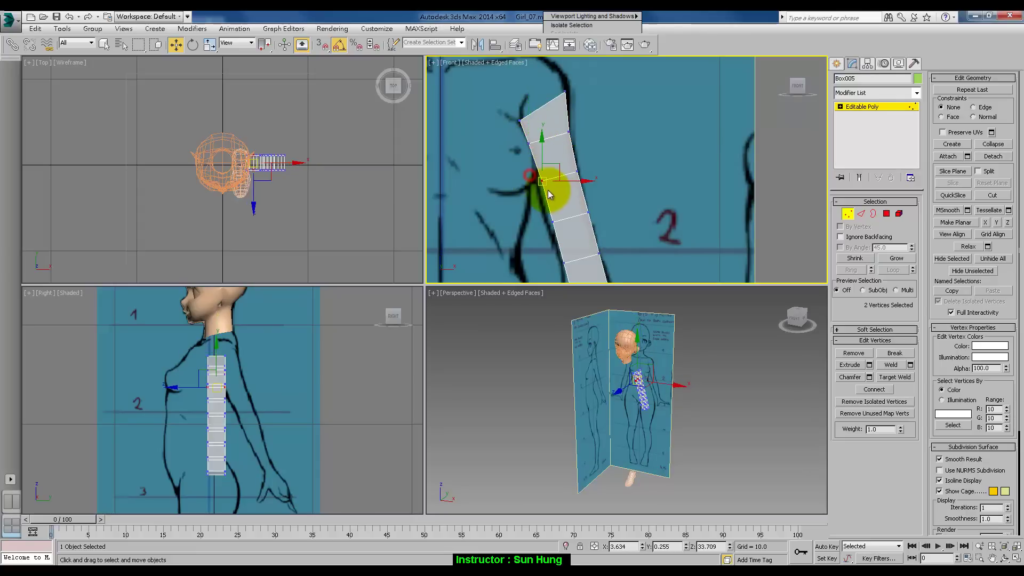
left_click(578, 172)
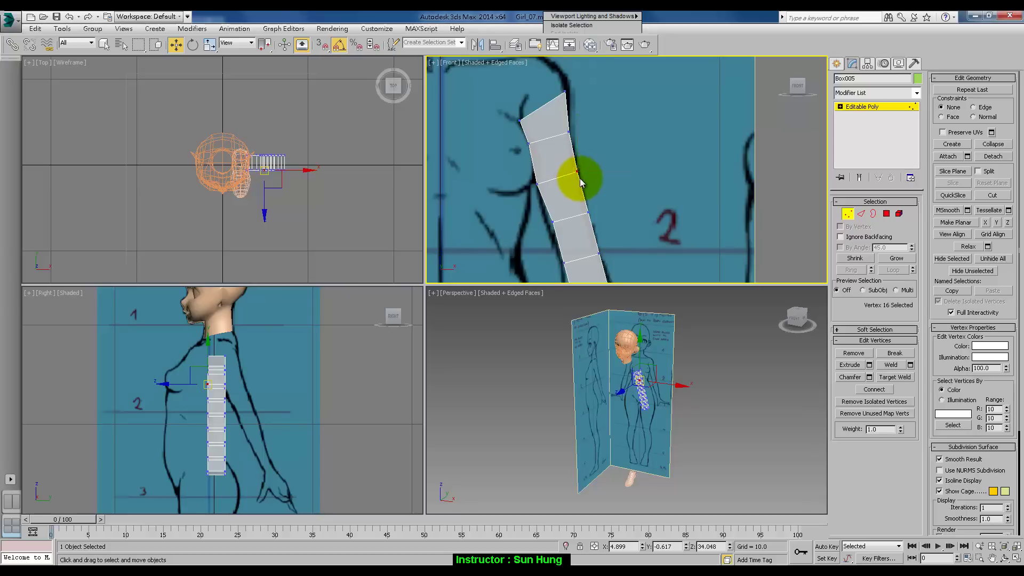
left_click_drag(569, 161, 579, 173)
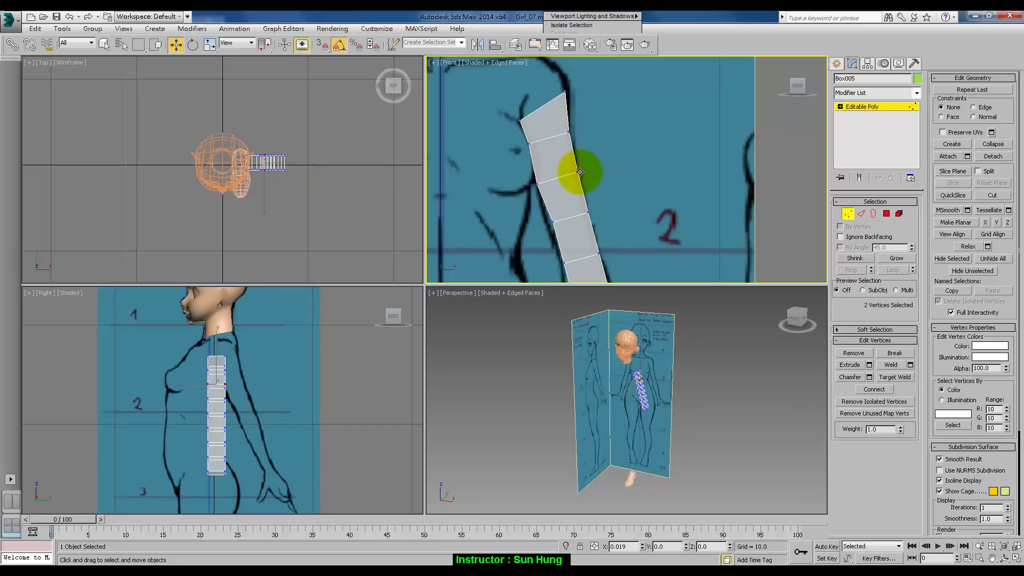
Shift the mid-arm vertex rows to bend the strip along the reference arm
scroll(549, 156, "down", 2)
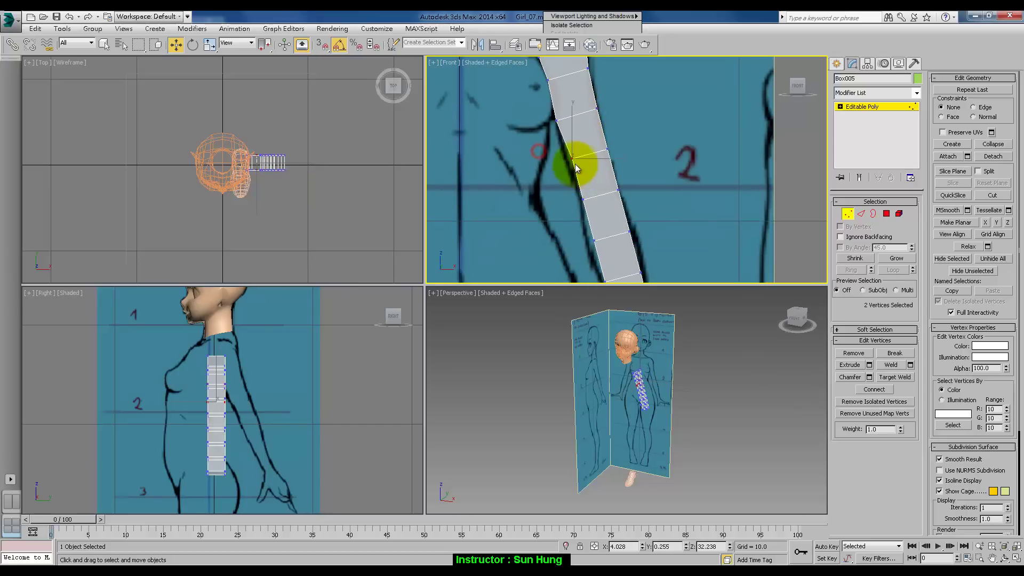
mouse_move(571, 165)
middle_mouse_down()
mouse_move(628, 104)
mouse_move(622, 155)
middle_mouse_up()
mouse_move(598, 146)
left_mouse_down()
mouse_move(628, 151)
mouse_move(662, 133)
mouse_move(624, 148)
mouse_move(592, 133)
mouse_move(635, 121)
mouse_move(637, 130)
mouse_move(612, 114)
mouse_move(621, 129)
left_mouse_up()
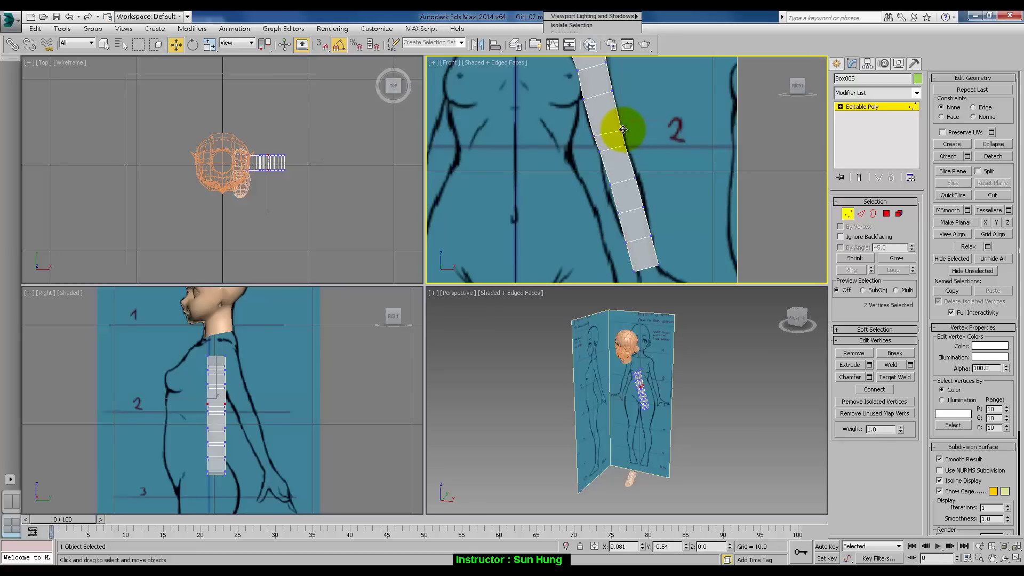
left_click(608, 187)
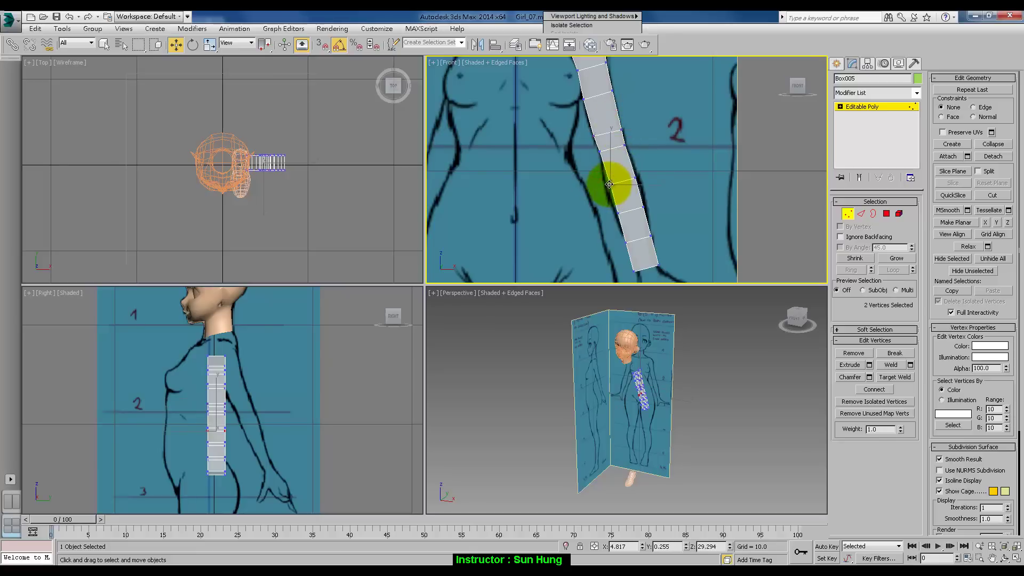
mouse_move(609, 184)
left_mouse_down()
mouse_move(604, 170)
mouse_move(633, 165)
left_mouse_up()
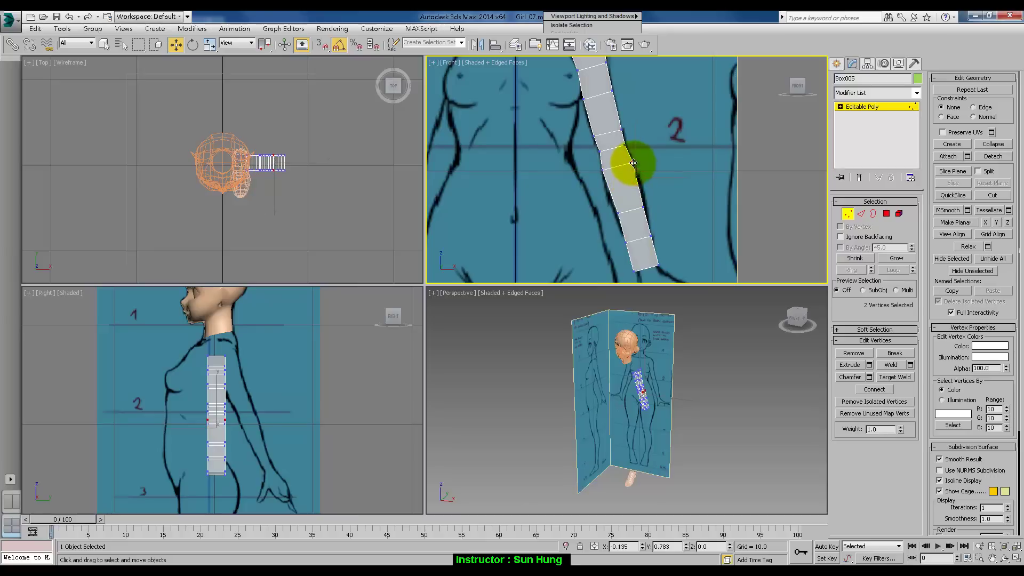
Select the lower strip vertices down toward the wrist
mouse_move(654, 205)
left_mouse_down()
mouse_move(629, 229)
mouse_move(612, 205)
mouse_move(646, 196)
left_mouse_up()
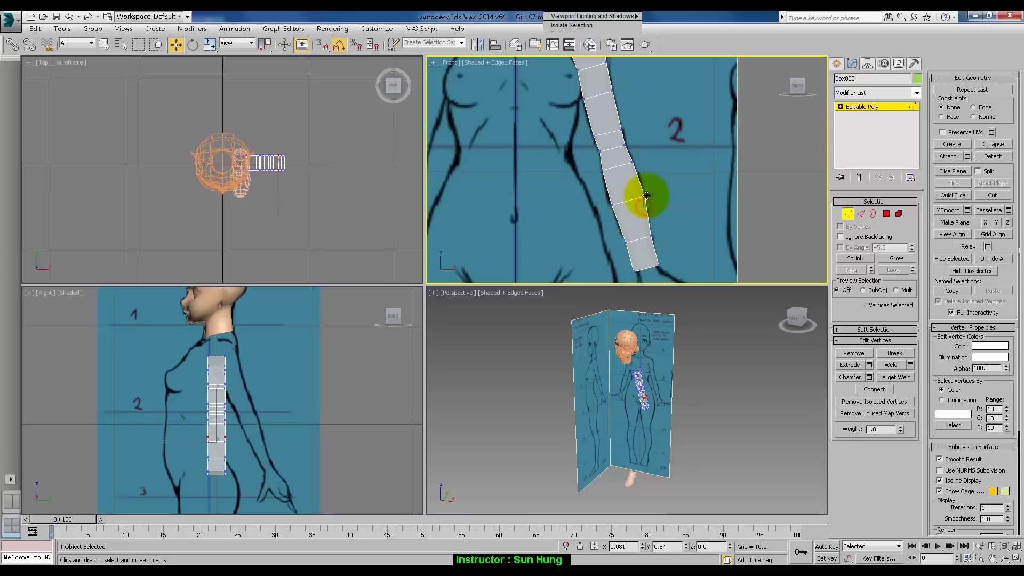
mouse_move(607, 232)
left_mouse_down()
mouse_move(638, 271)
mouse_move(646, 235)
mouse_move(666, 220)
left_mouse_up()
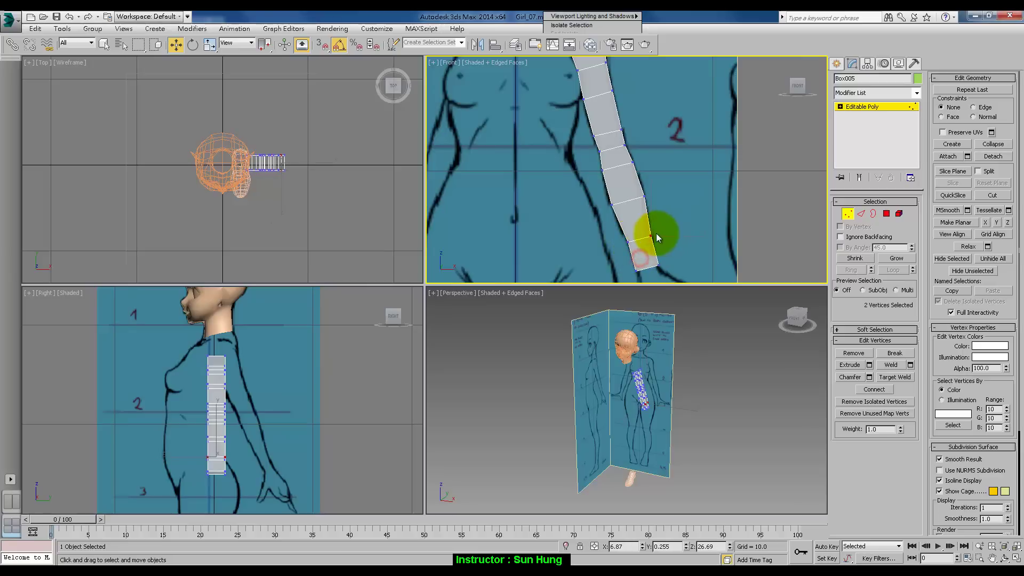
left_click(649, 235)
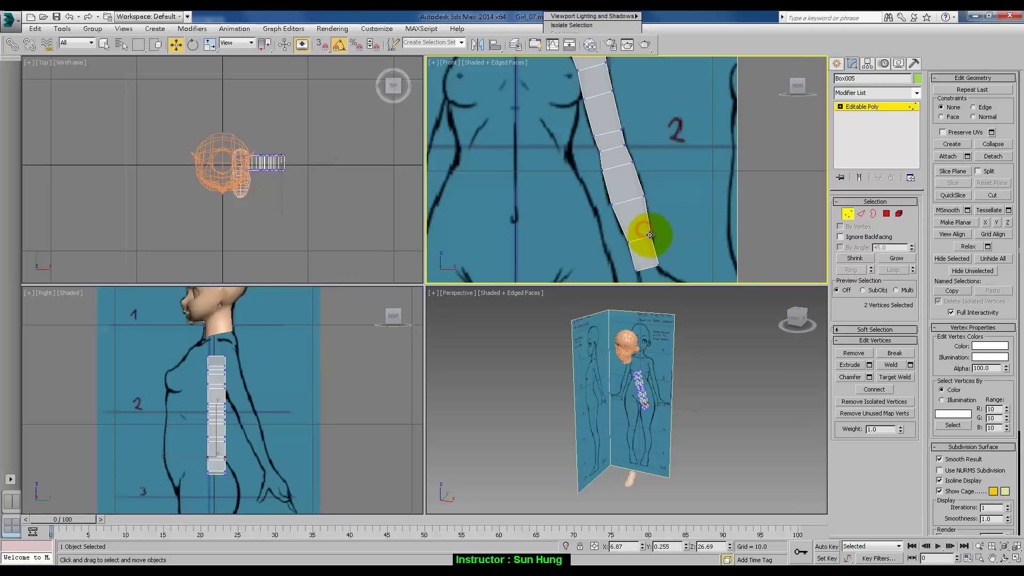
left_click(659, 268)
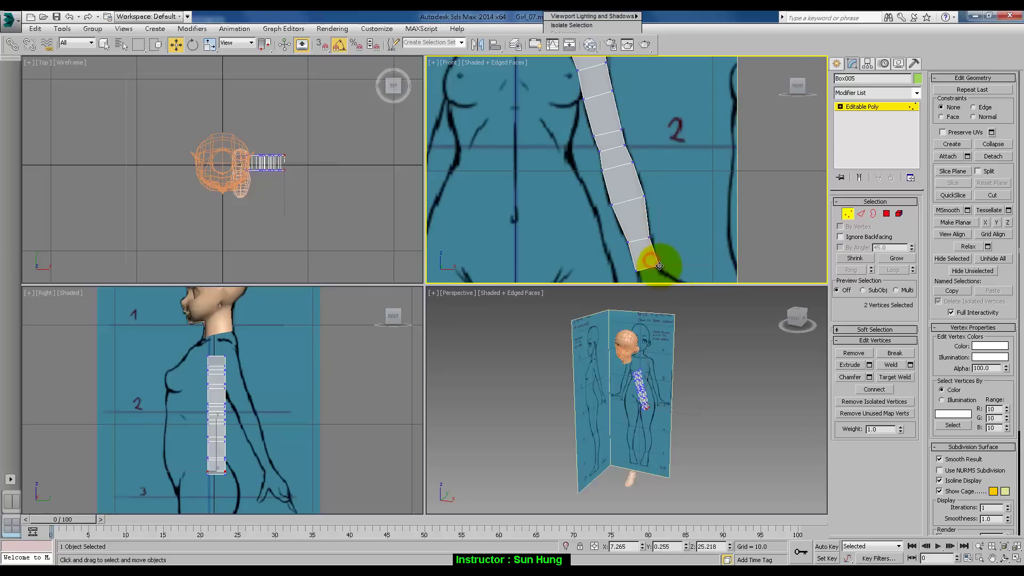
left_click(624, 264)
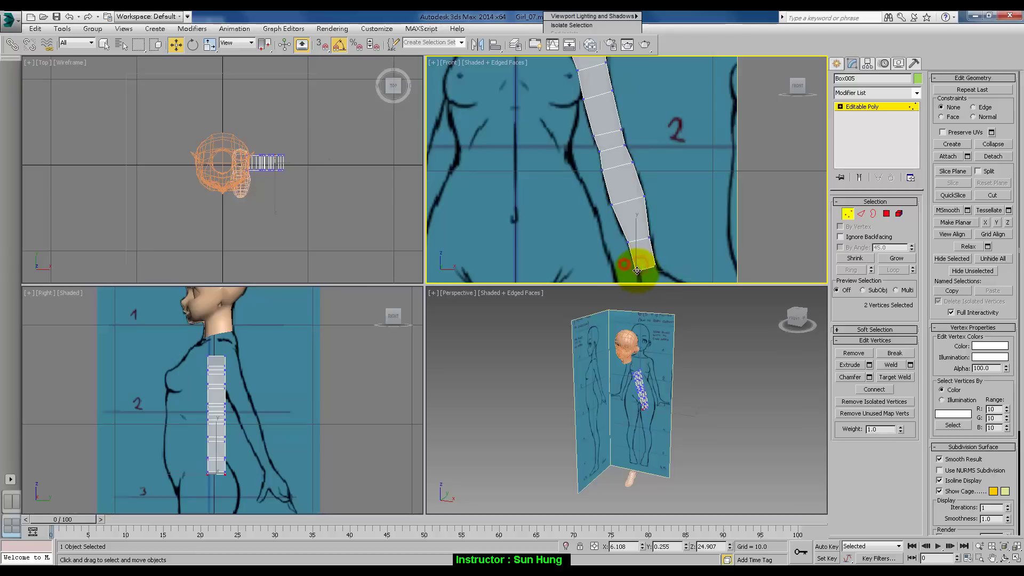
Leave Vertex mode and trial-rotate and move the arm box in the side view, then undo
left_click(849, 214)
middle_click_drag(317, 319, 323, 310)
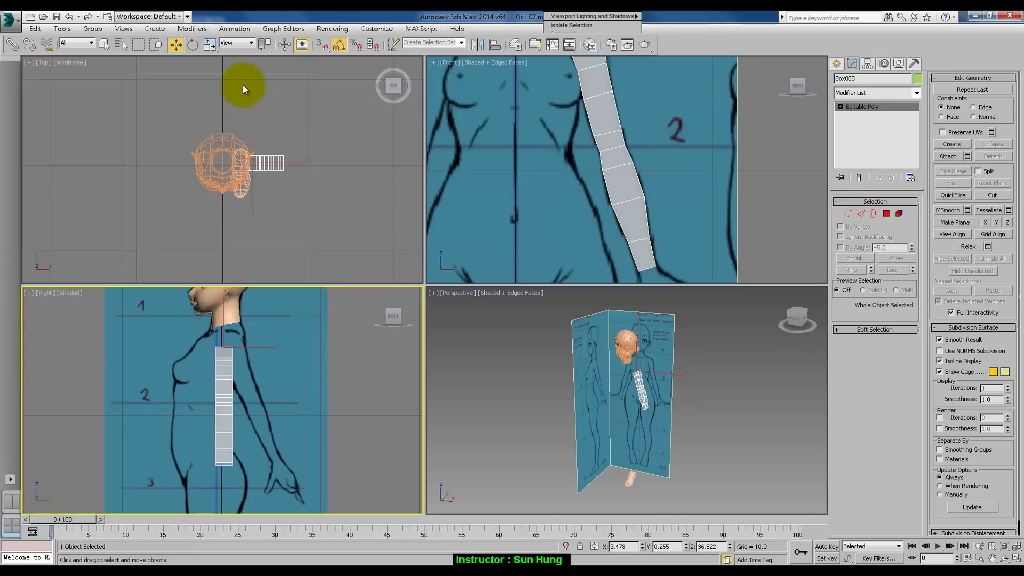
left_click(193, 45)
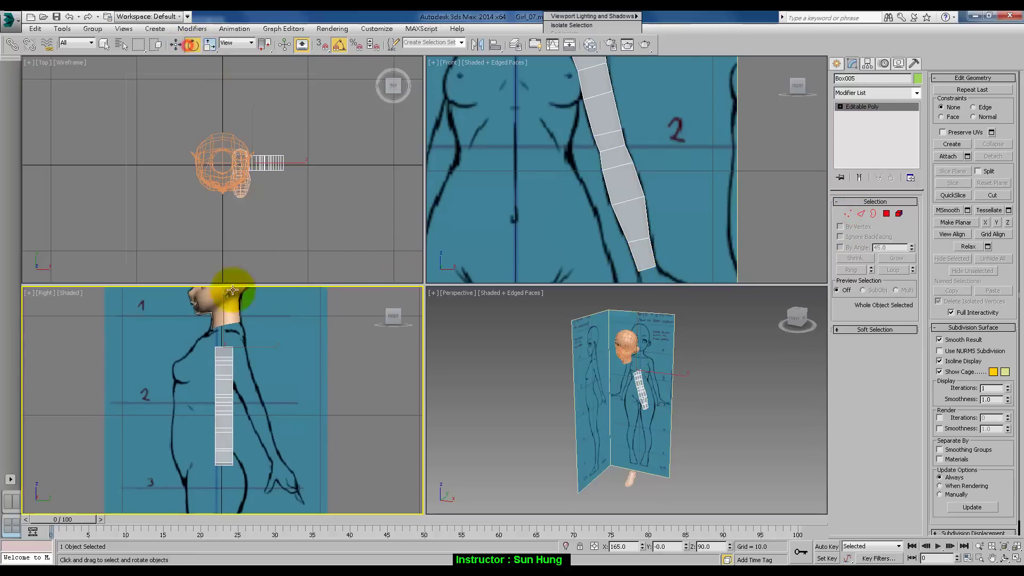
left_click(228, 349)
left_click_drag(225, 356, 231, 340)
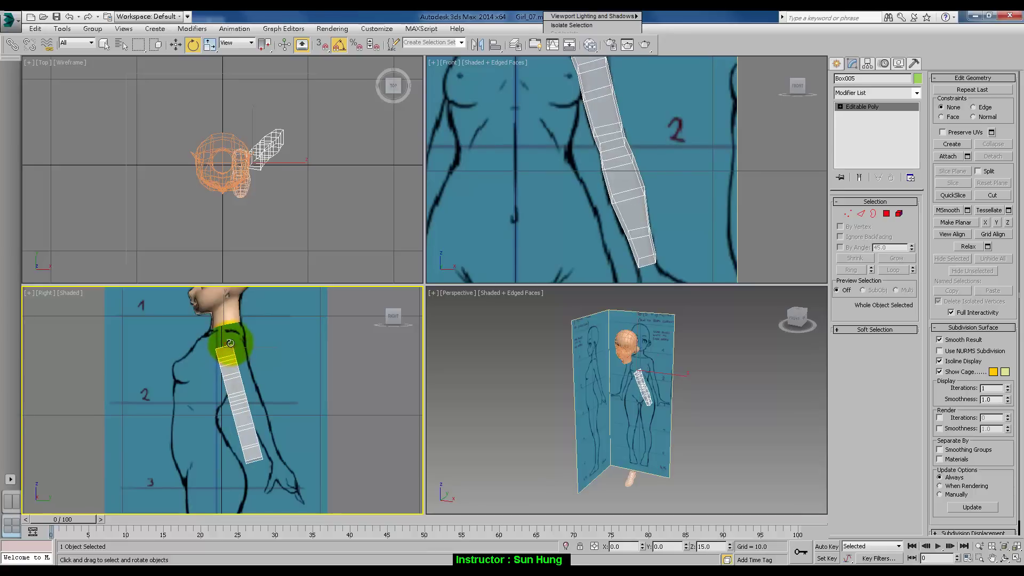
key("w")
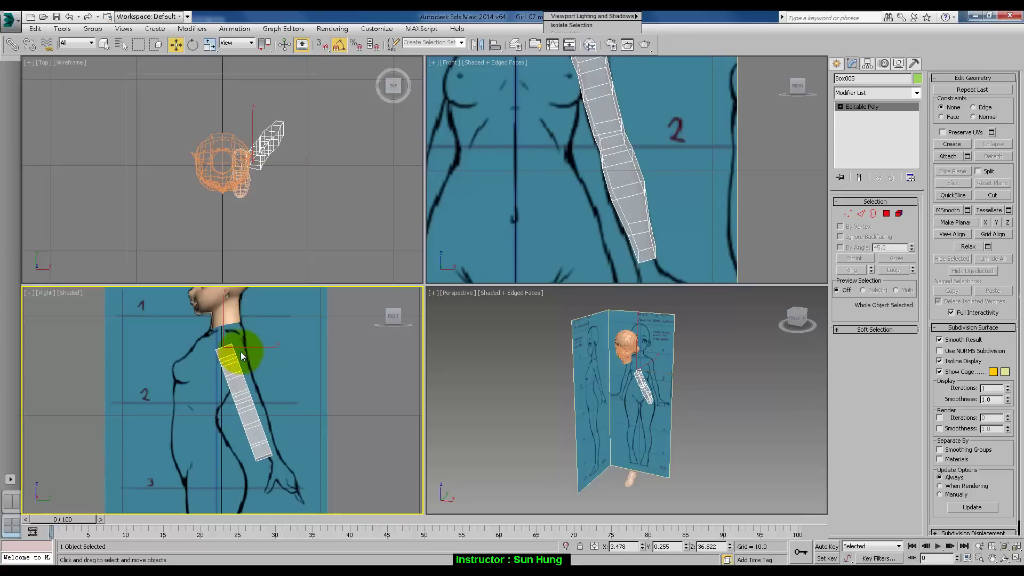
left_click_drag(233, 349, 241, 348)
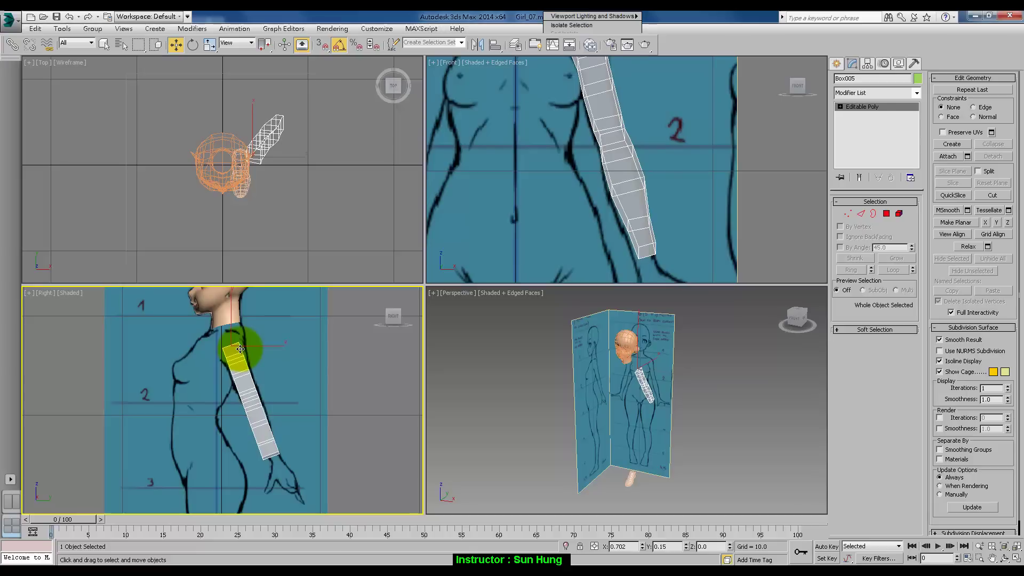
key("ctrl+z")
key("ctrl+z")
key("ctrl+z")
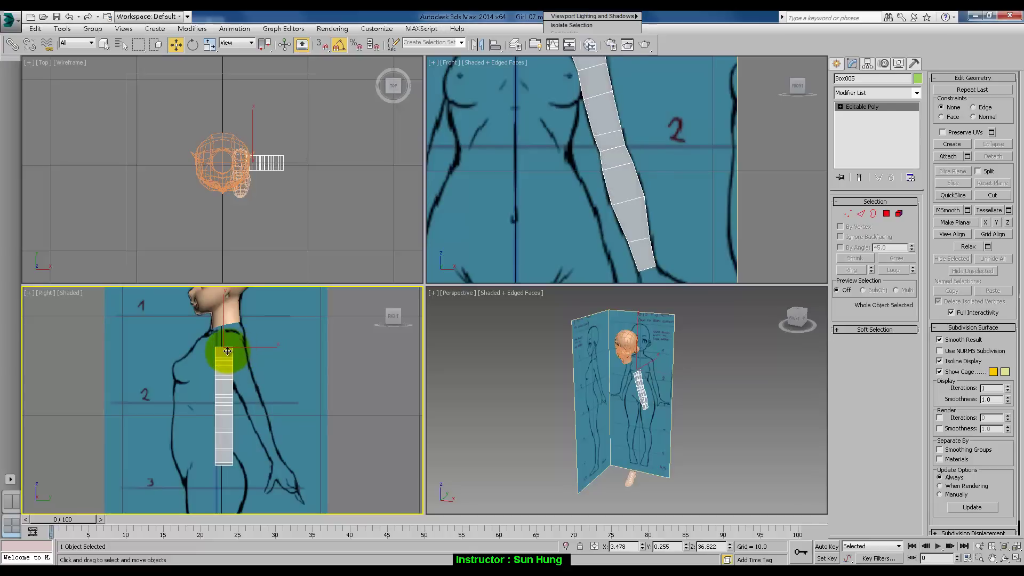
Shift the arm box onto the side-view arm and tilt it down along the sketch
key("e")
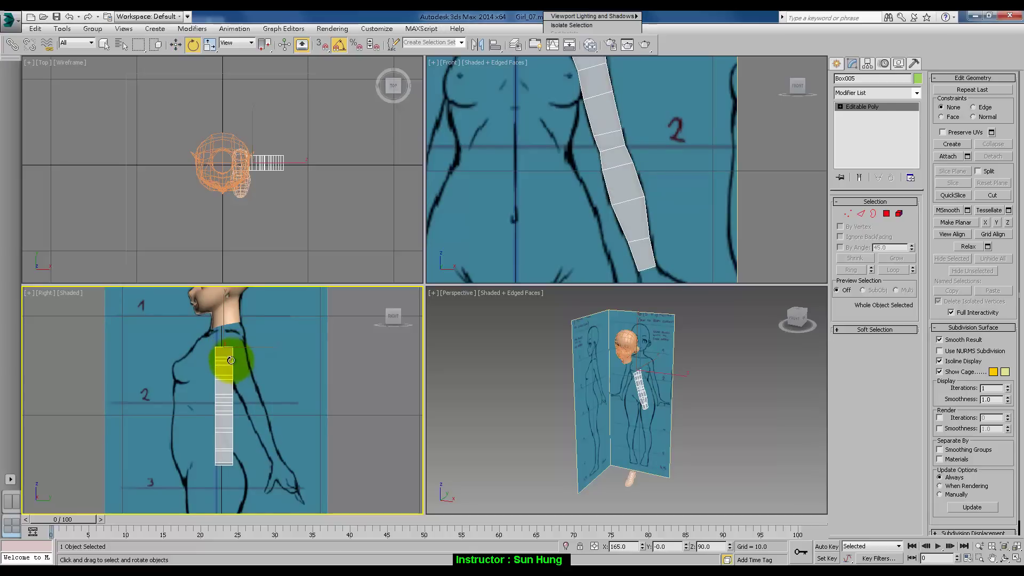
key("w")
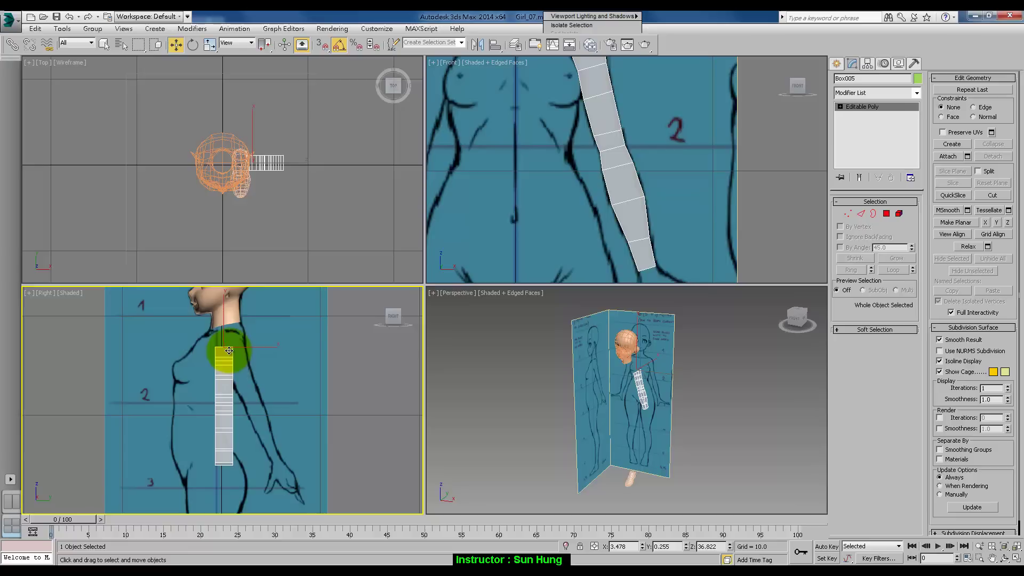
left_click_drag(240, 350, 254, 350)
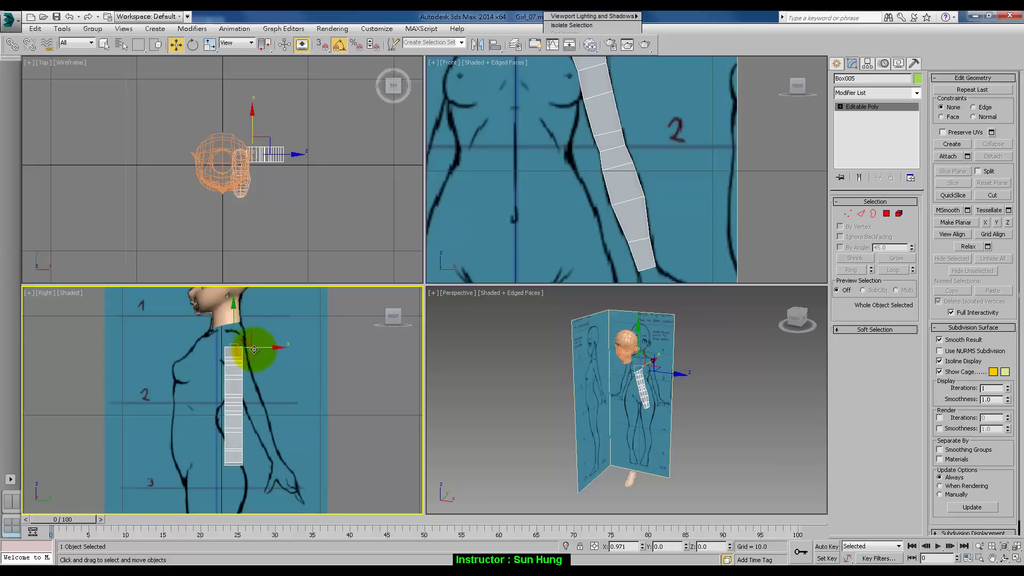
key("e")
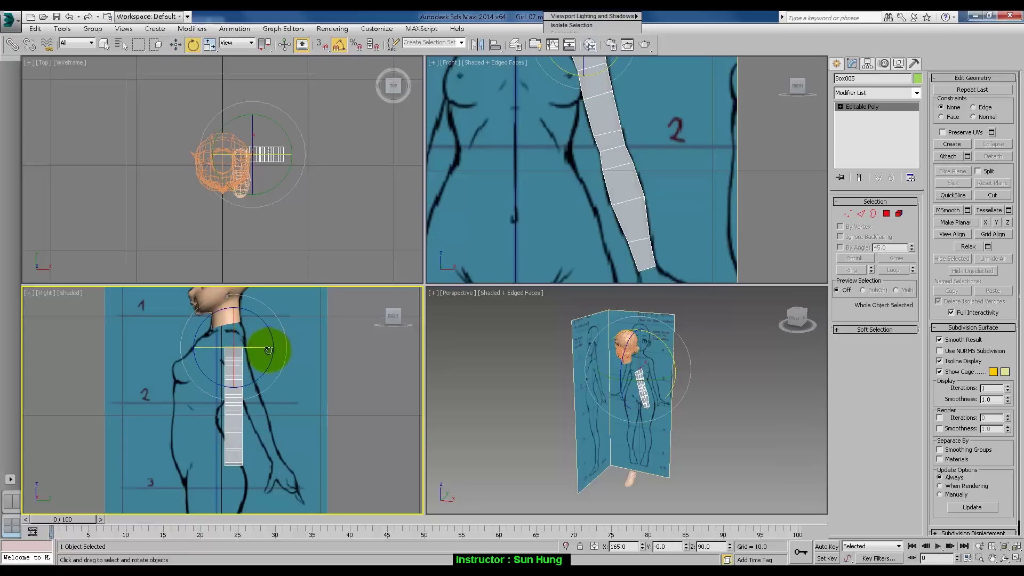
left_click_drag(270, 356, 272, 361)
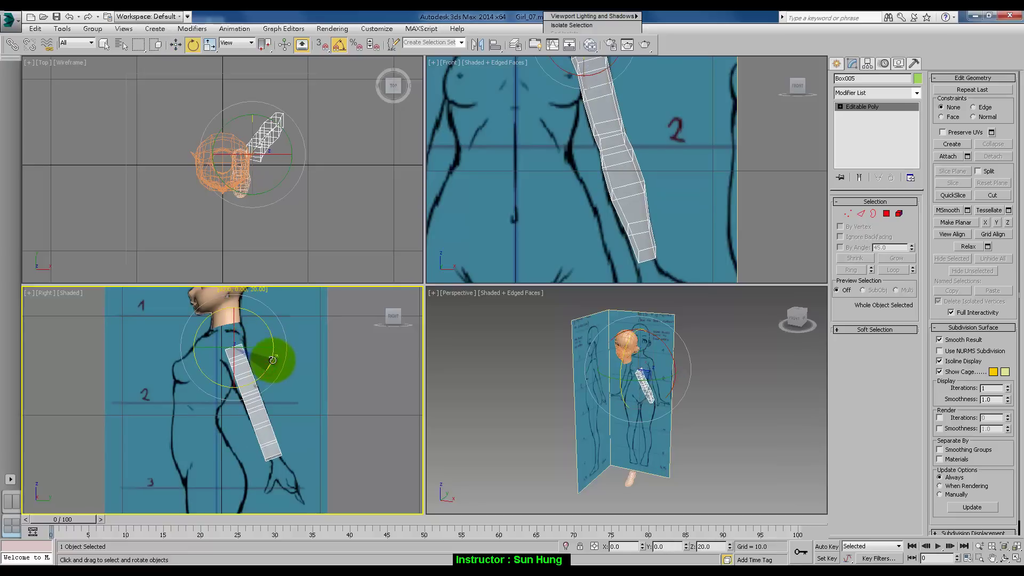
left_click(671, 182)
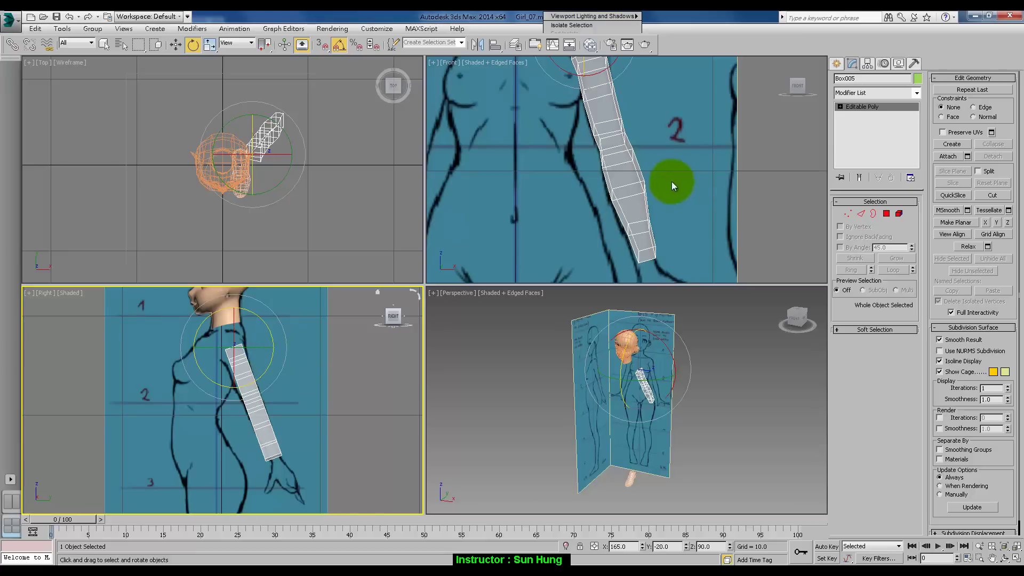
left_click(847, 214)
scroll(349, 336, "up", 3)
In the maximized Right view, rotate the upper vertices and push top vertex pairs onto the shoulder outline
mouse_move(349, 336)
middle_mouse_down()
mouse_move(229, 367)
mouse_move(377, 327)
middle_mouse_up()
key("alt+w")
middle_click_drag(447, 297, 473, 324)
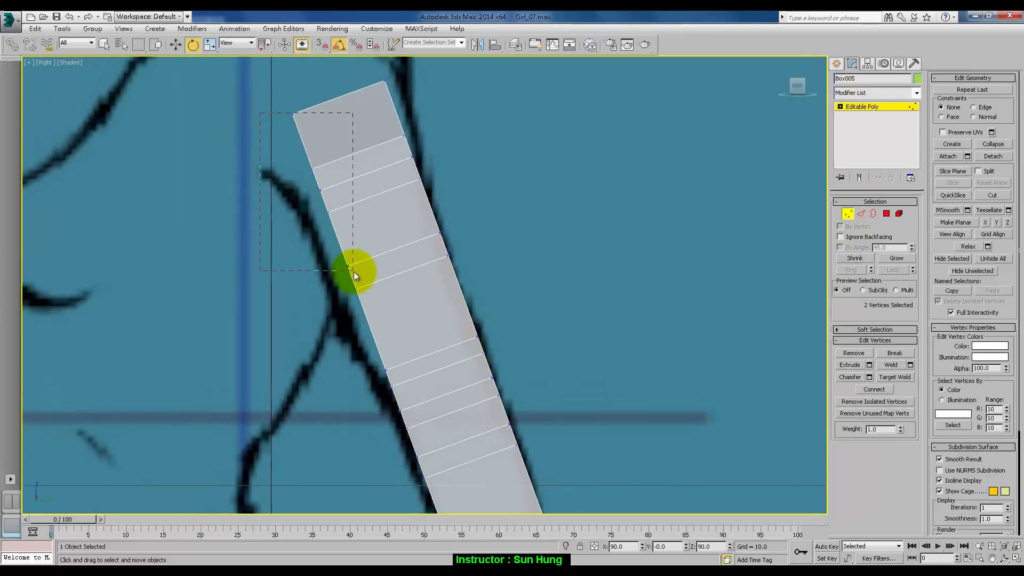
mouse_move(260, 112)
left_mouse_down()
mouse_move(354, 271)
mouse_move(326, 271)
mouse_move(335, 296)
left_mouse_up()
key("w")
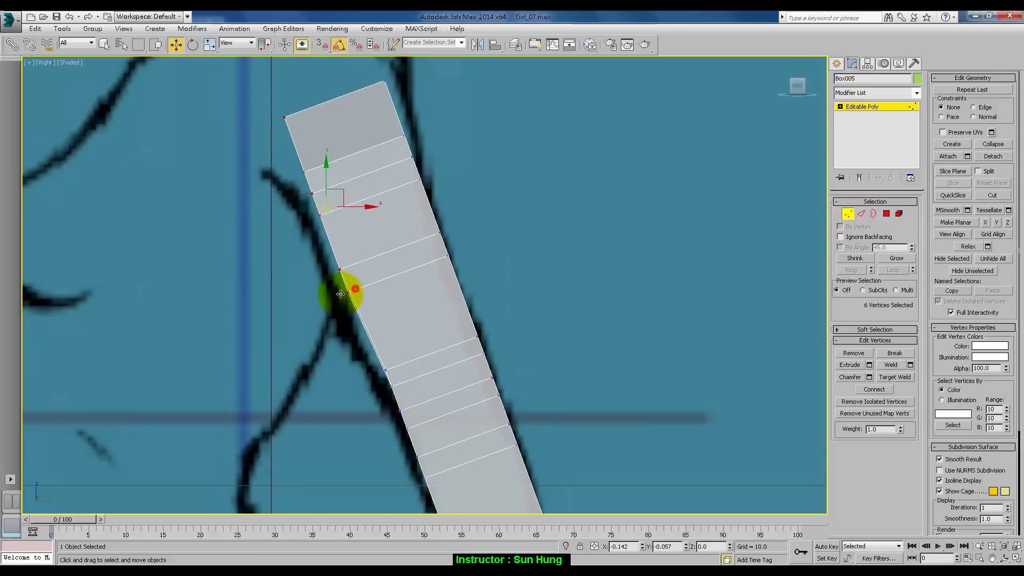
mouse_move(242, 127)
left_mouse_down()
mouse_move(293, 186)
mouse_move(274, 184)
left_mouse_up()
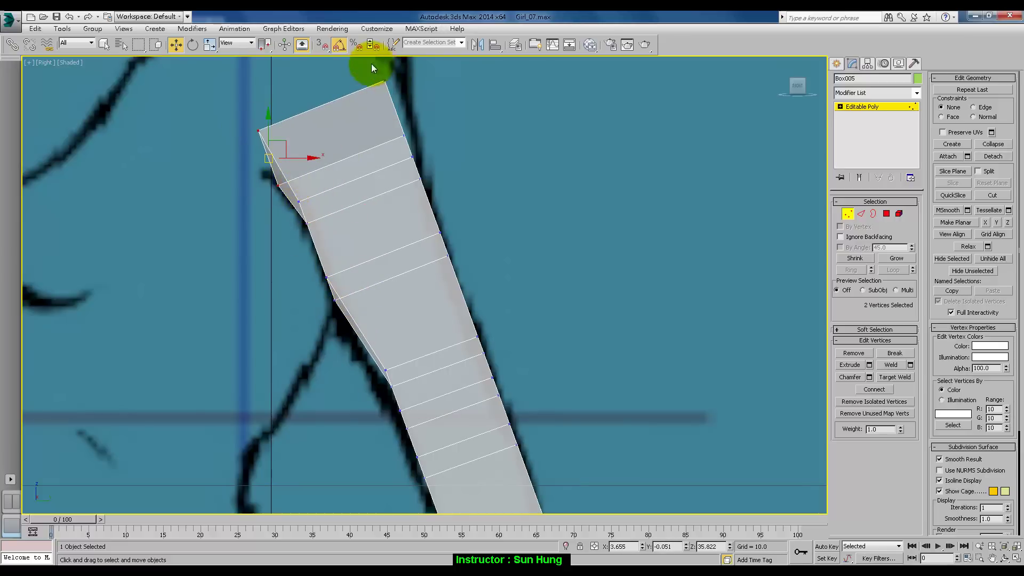
left_click(428, 160)
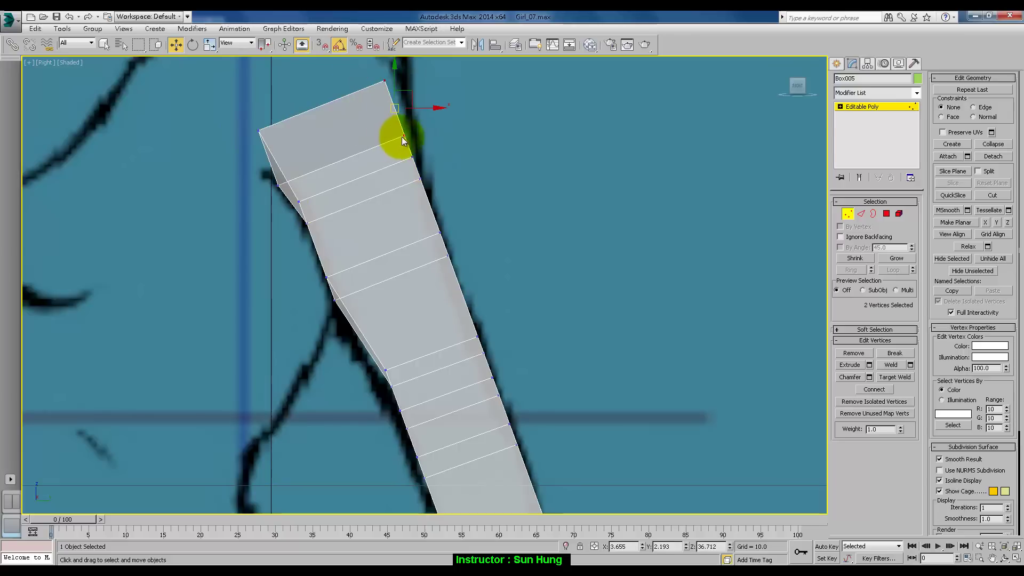
left_click_drag(405, 134, 423, 128)
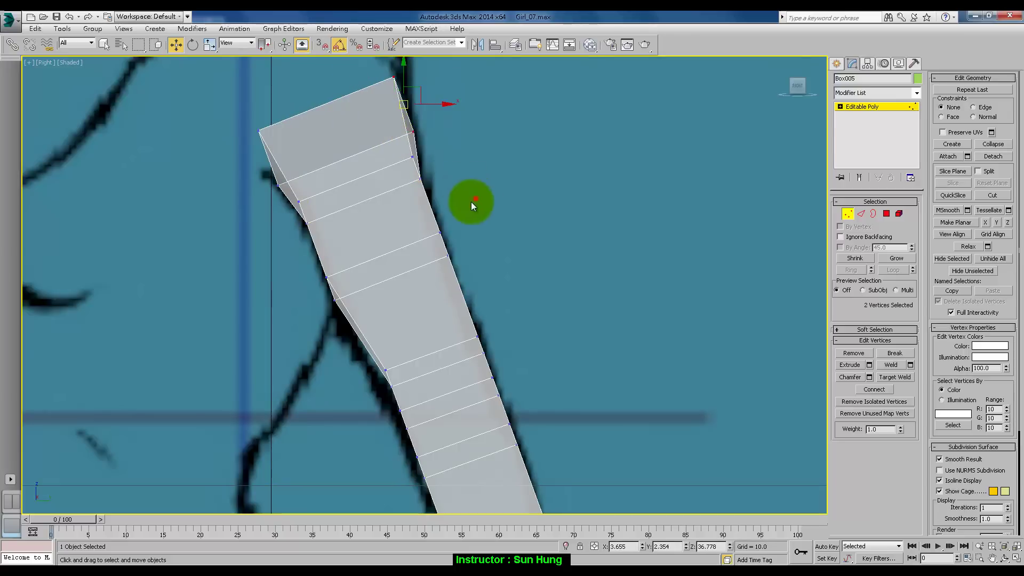
left_click_drag(446, 258, 444, 260)
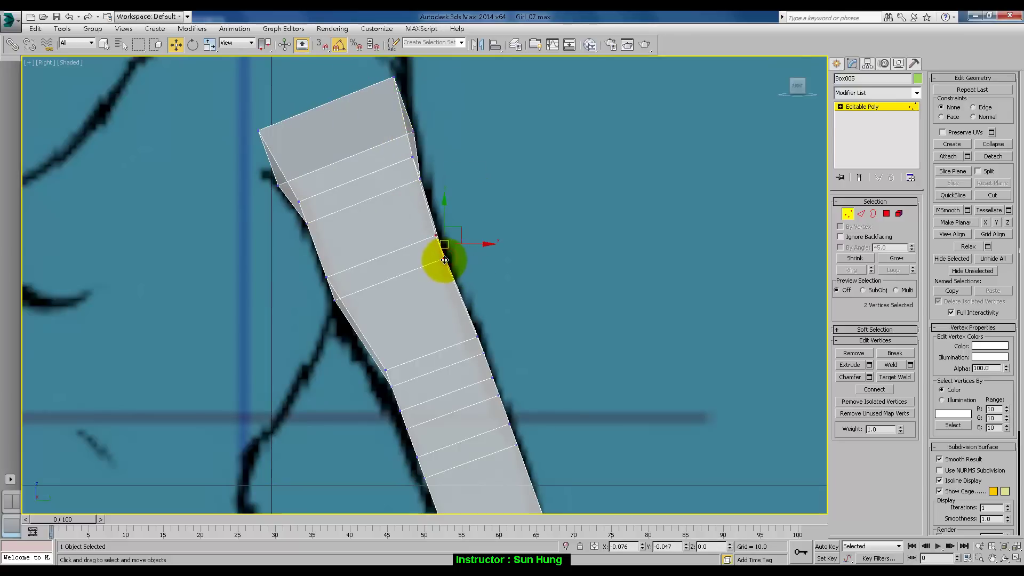
middle_click_drag(452, 270, 445, 233)
mouse_move(333, 277)
left_mouse_down()
mouse_move(396, 309)
mouse_move(482, 263)
left_mouse_up()
Move the upper-arm edge vertex pairs onto the side sketch's arm outline
left_click_drag(382, 319, 437, 368)
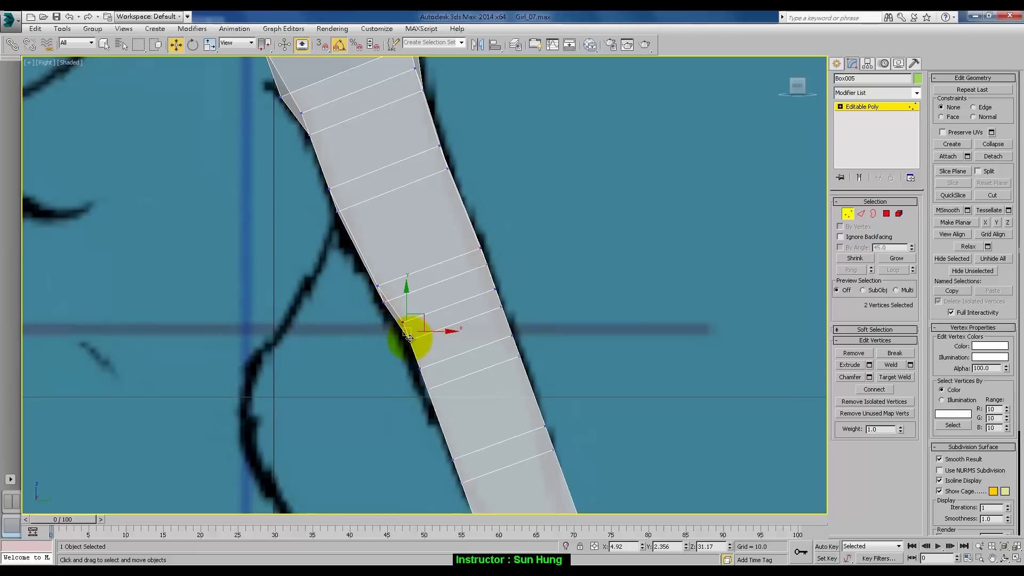
left_click(488, 338)
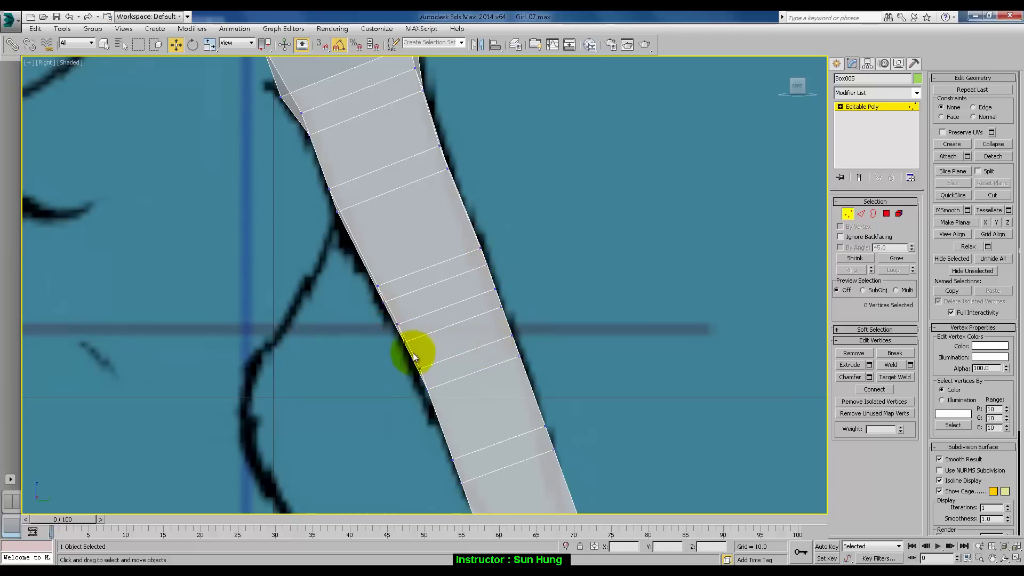
mouse_move(411, 355)
left_mouse_down()
mouse_move(453, 405)
mouse_move(420, 391)
left_mouse_up()
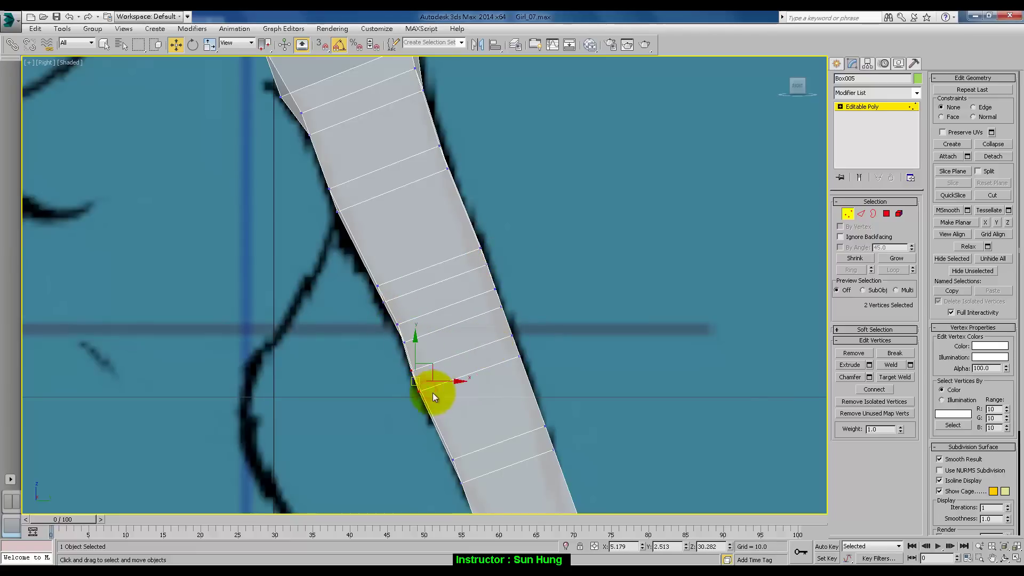
middle_click_drag(433, 393, 407, 320)
left_click_drag(434, 279, 468, 304)
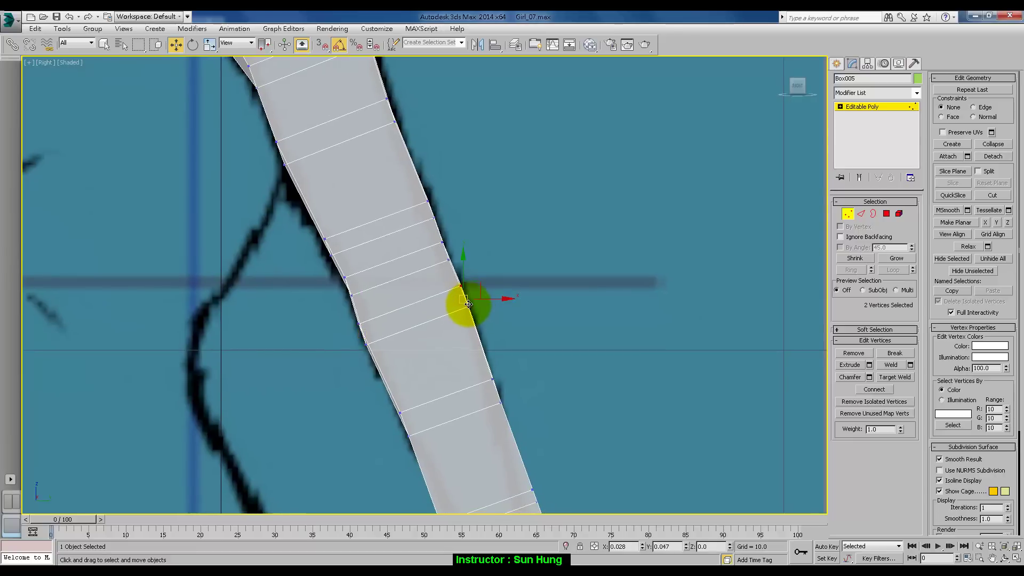
mouse_move(416, 217)
left_mouse_down()
mouse_move(459, 258)
mouse_move(442, 259)
left_mouse_up()
middle_click_drag(442, 258, 422, 193)
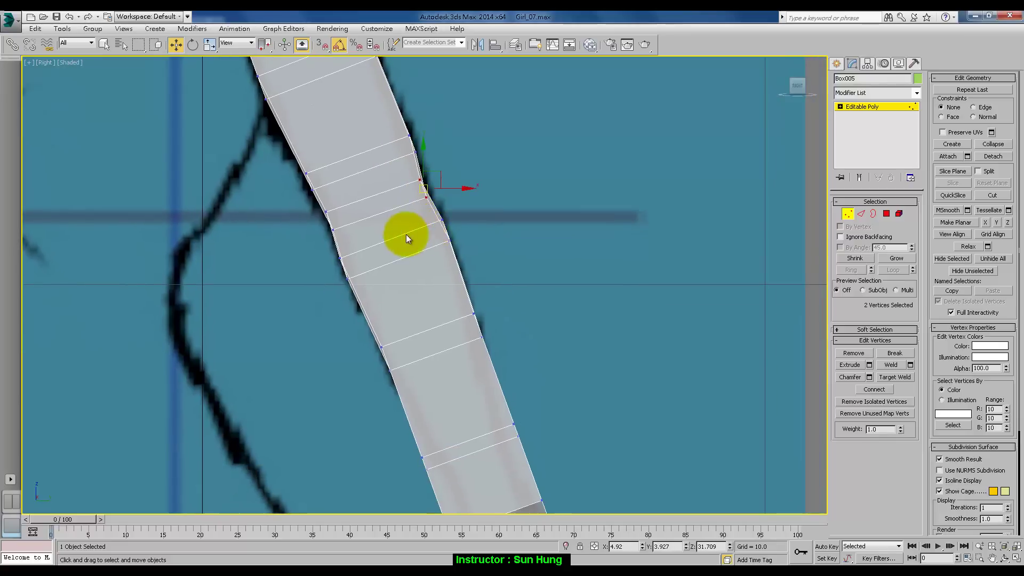
middle_click_drag(470, 246, 451, 219)
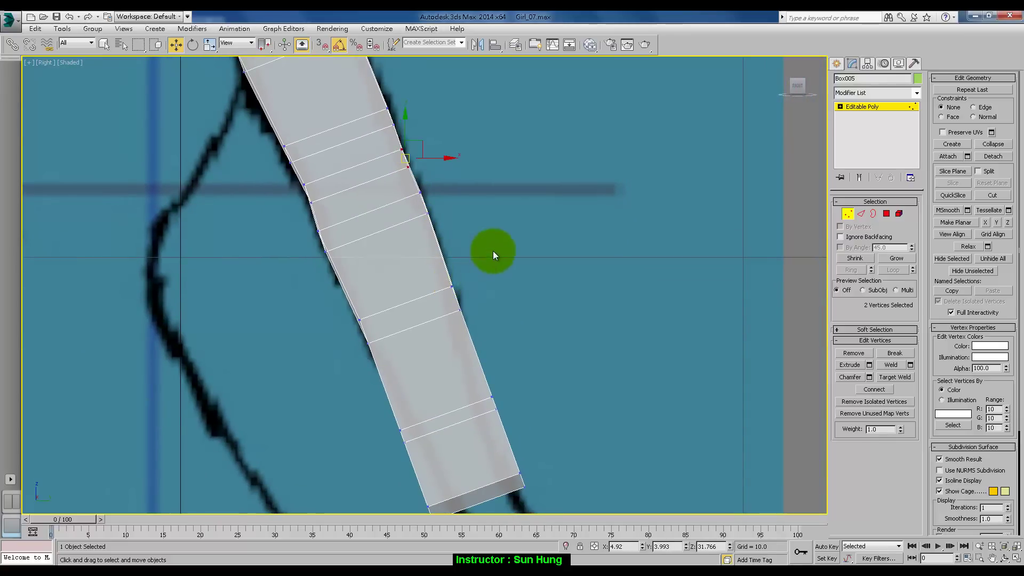
middle_click_drag(402, 154, 427, 205)
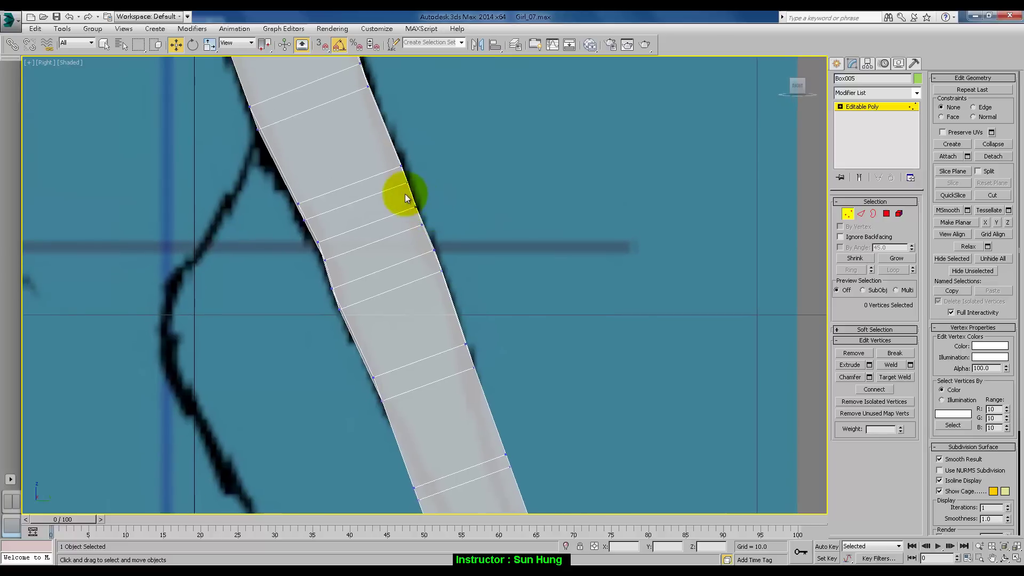
mouse_move(405, 194)
left_mouse_down()
mouse_move(433, 233)
mouse_move(423, 223)
left_mouse_up()
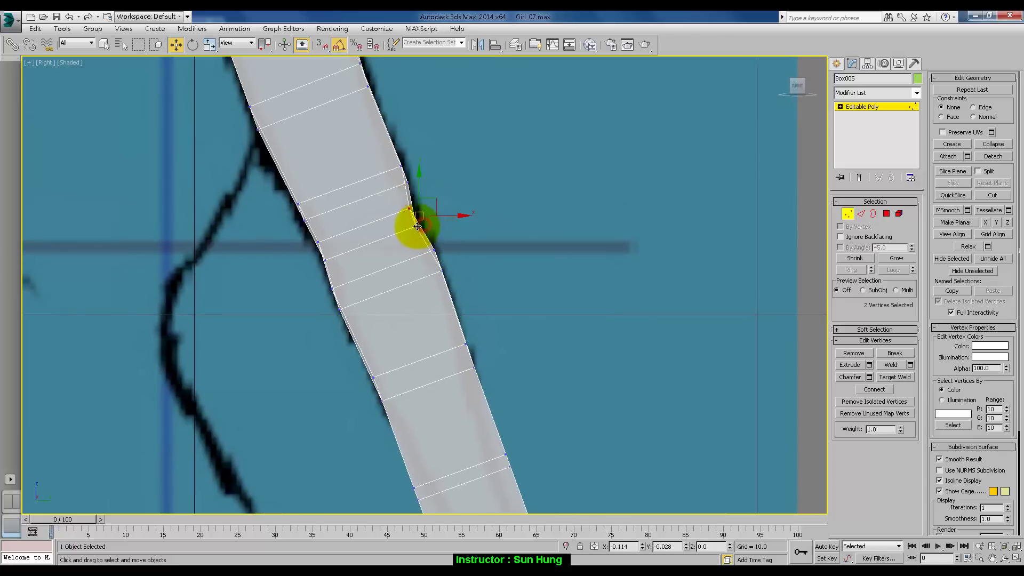
Pull the elbow and mid-forearm vertices in to the arm outline
middle_click_drag(459, 289, 371, 264)
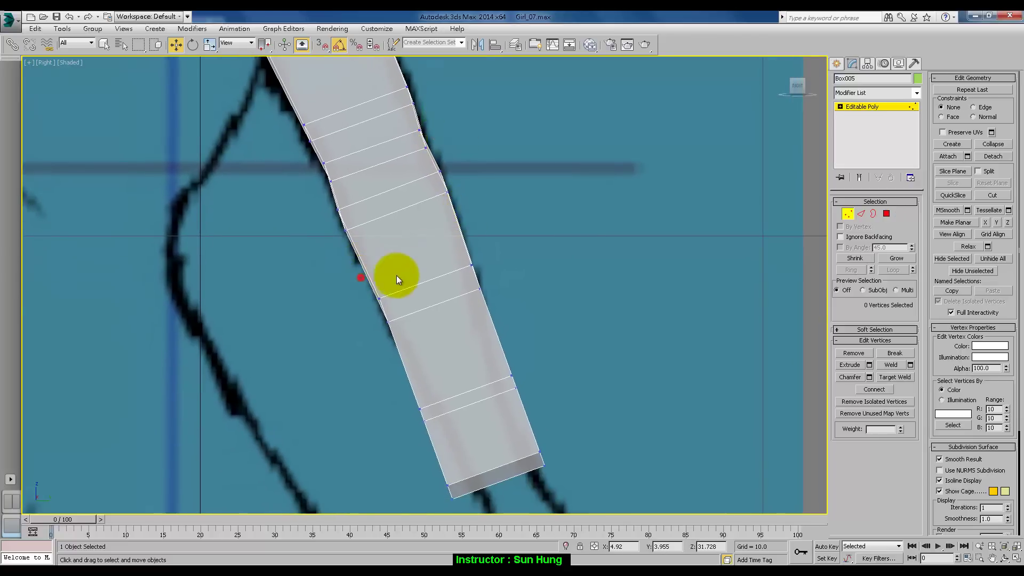
left_click_drag(504, 321, 474, 292)
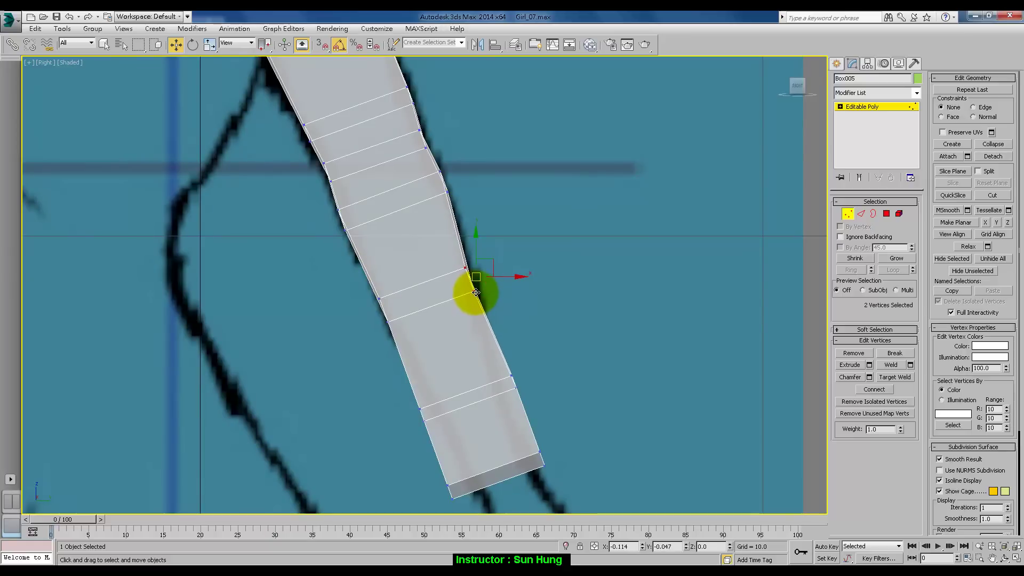
left_click(466, 267)
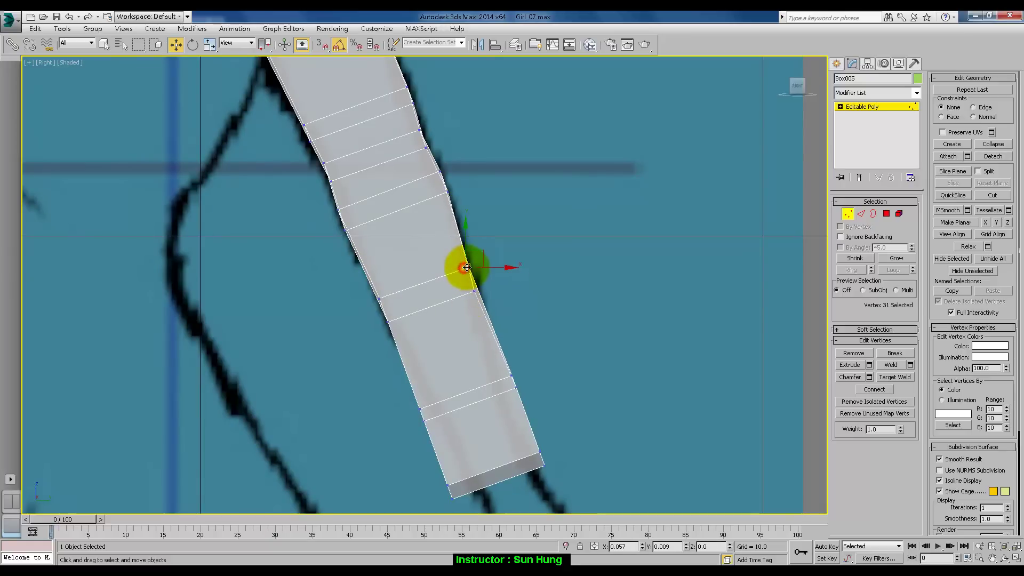
left_click_drag(466, 268, 472, 290)
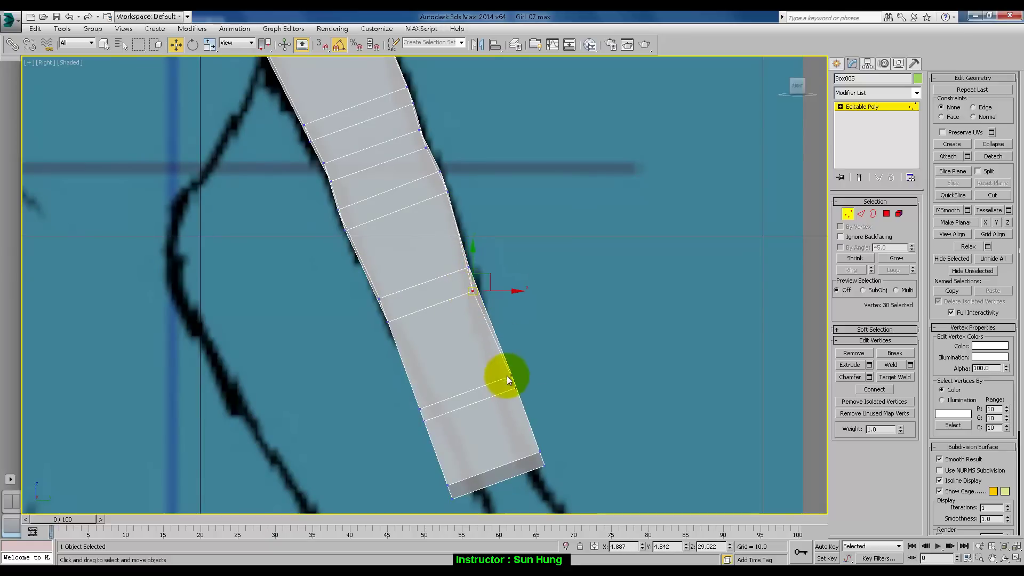
mouse_move(500, 373)
left_mouse_down()
mouse_move(513, 384)
mouse_move(502, 391)
left_mouse_up()
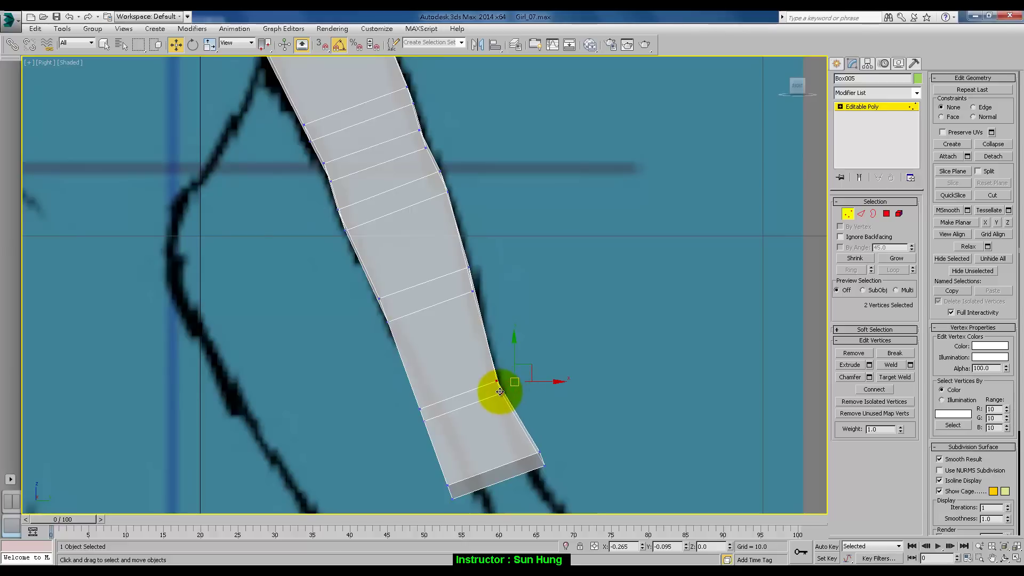
left_click(539, 463)
left_click_drag(539, 468, 533, 471)
Place the wrist and remaining forearm vertices on the side sketch outline
middle_click_drag(553, 447, 560, 355)
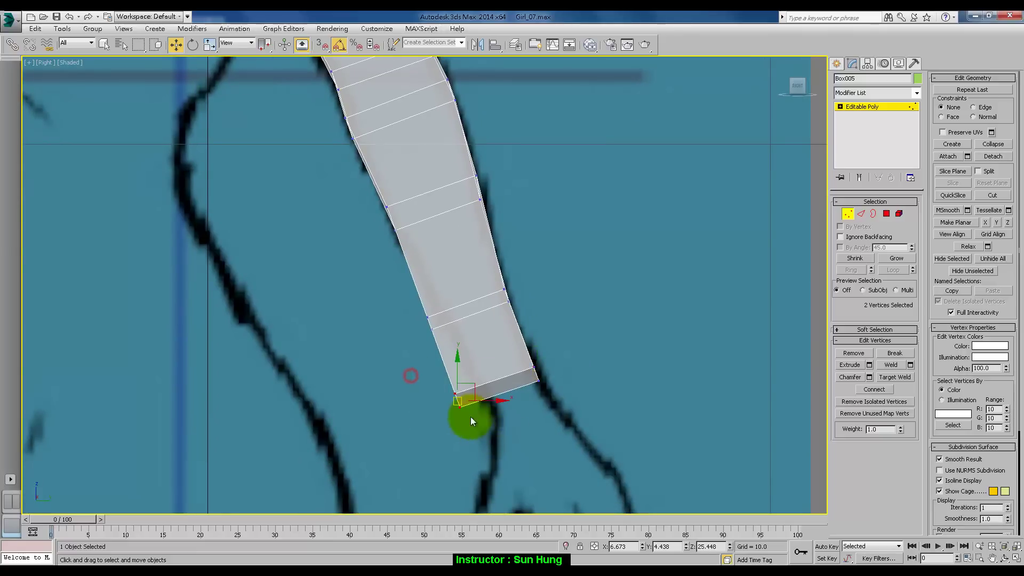
mouse_move(460, 406)
left_mouse_down()
mouse_move(488, 401)
mouse_move(464, 320)
mouse_move(439, 322)
left_mouse_up()
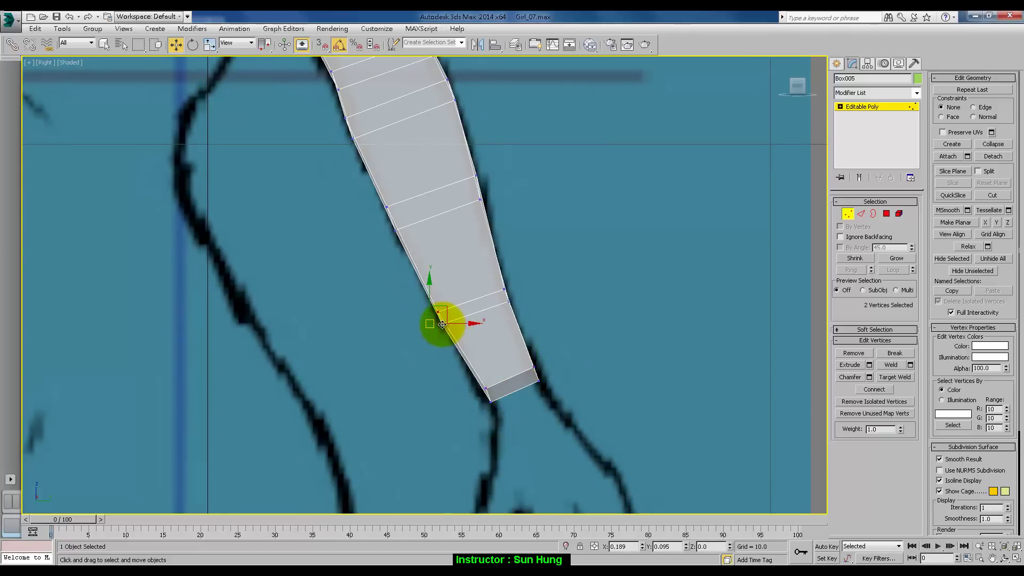
middle_click_drag(369, 200, 417, 270)
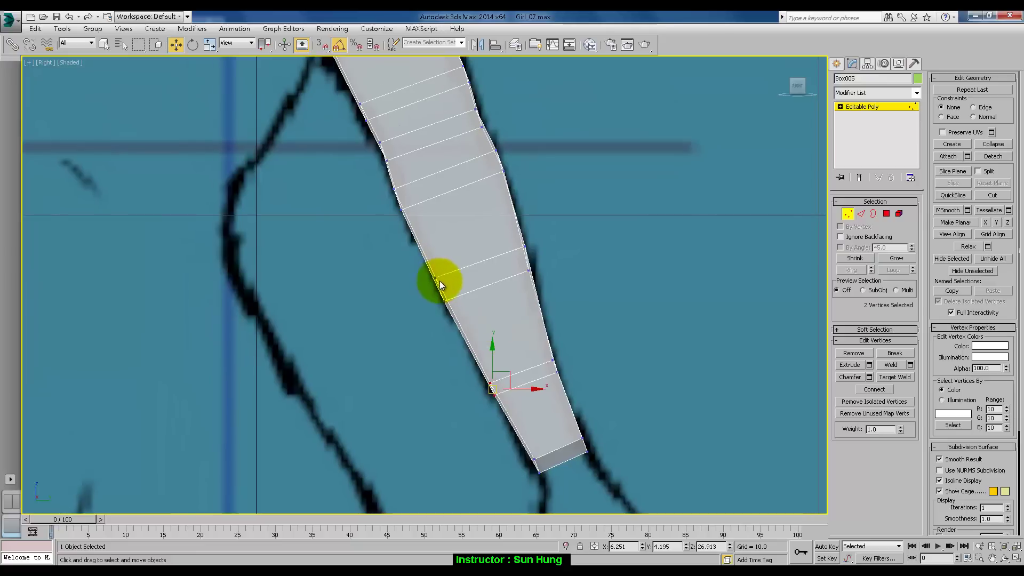
left_click_drag(445, 301, 452, 301)
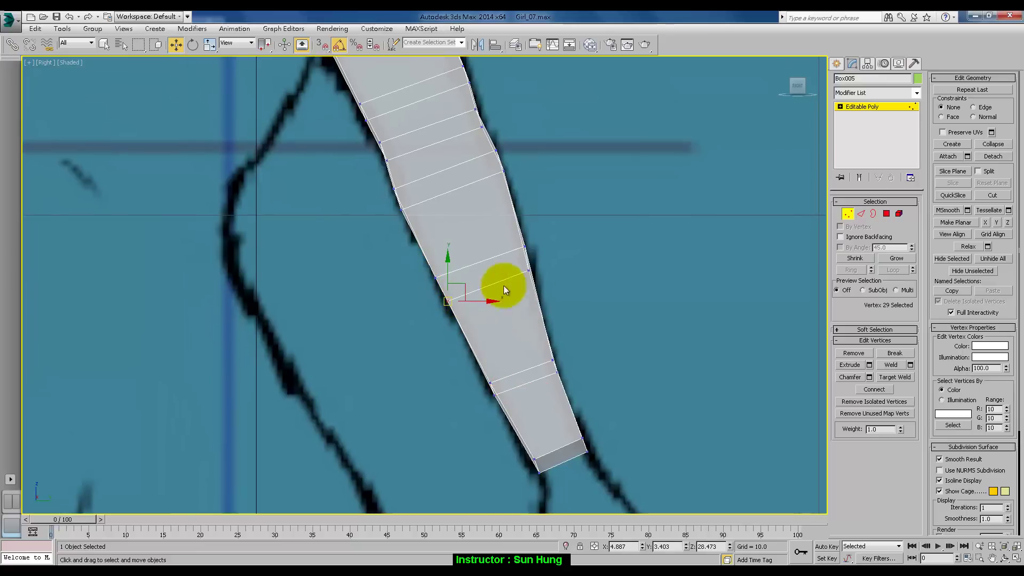
left_click_drag(530, 271, 531, 270)
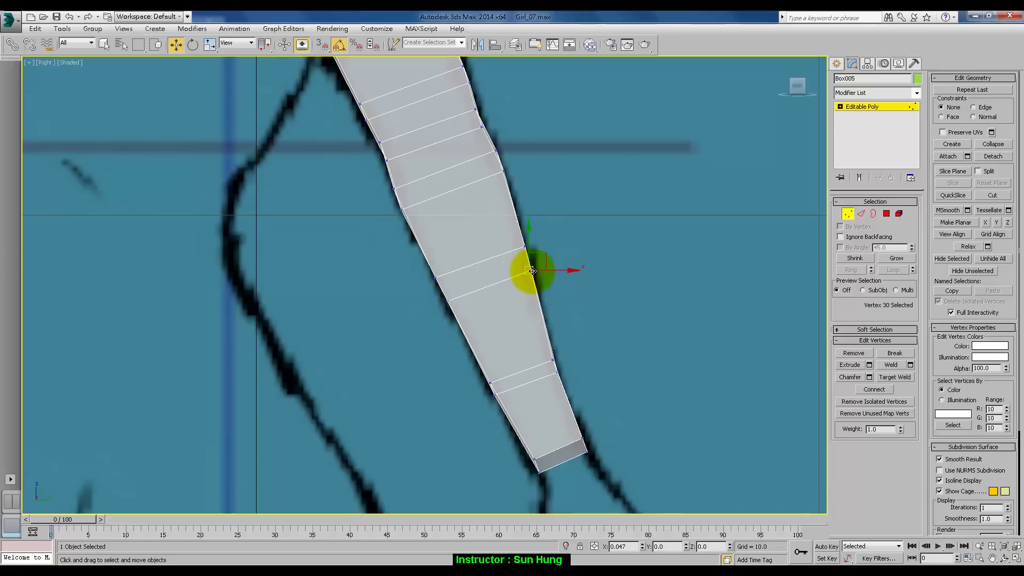
scroll(589, 256, "down", 1)
scroll(664, 264, "down", 3)
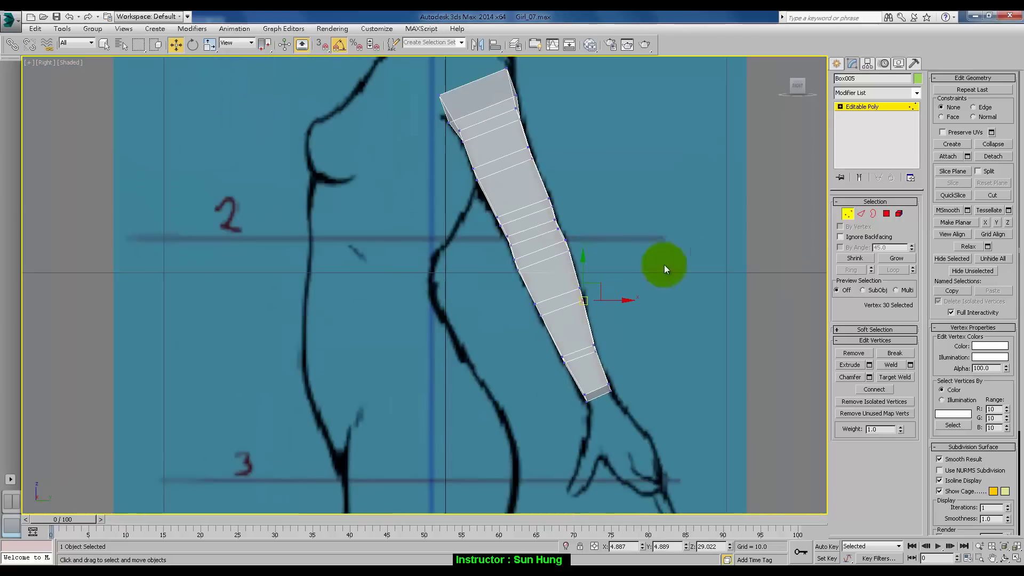
Rotate the whole arm box 35° about Z so it angles down and outward from the shoulder
left_click(848, 216)
scroll(586, 267, "down", 2)
scroll(533, 261, "down", 2)
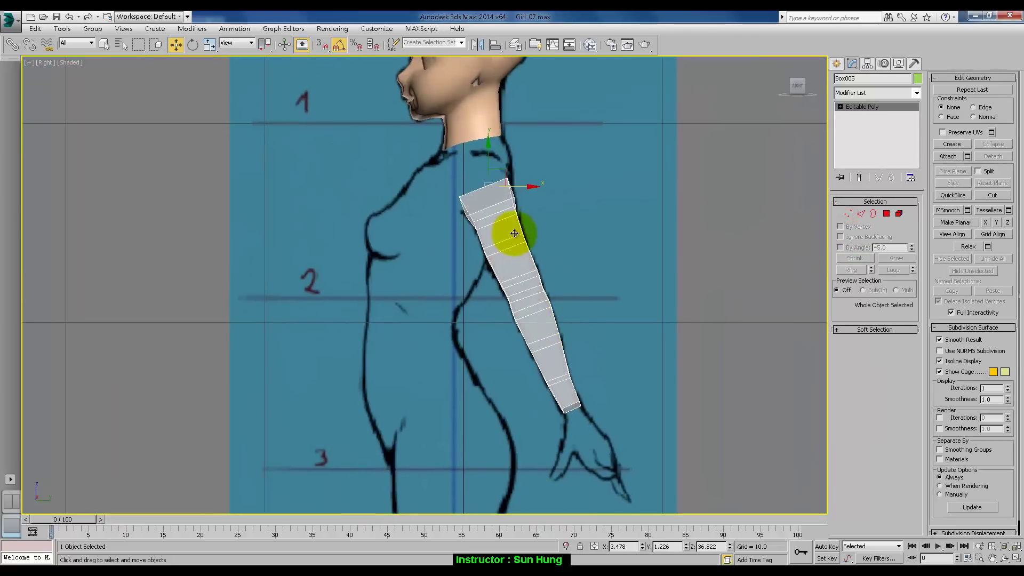
key("e")
left_click_drag(519, 210, 505, 217)
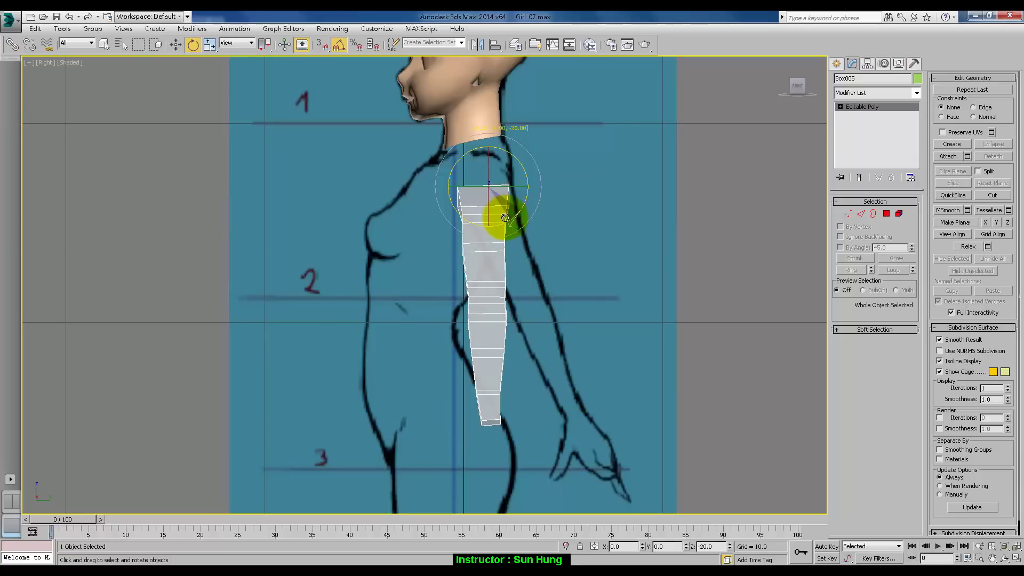
key("alt+w")
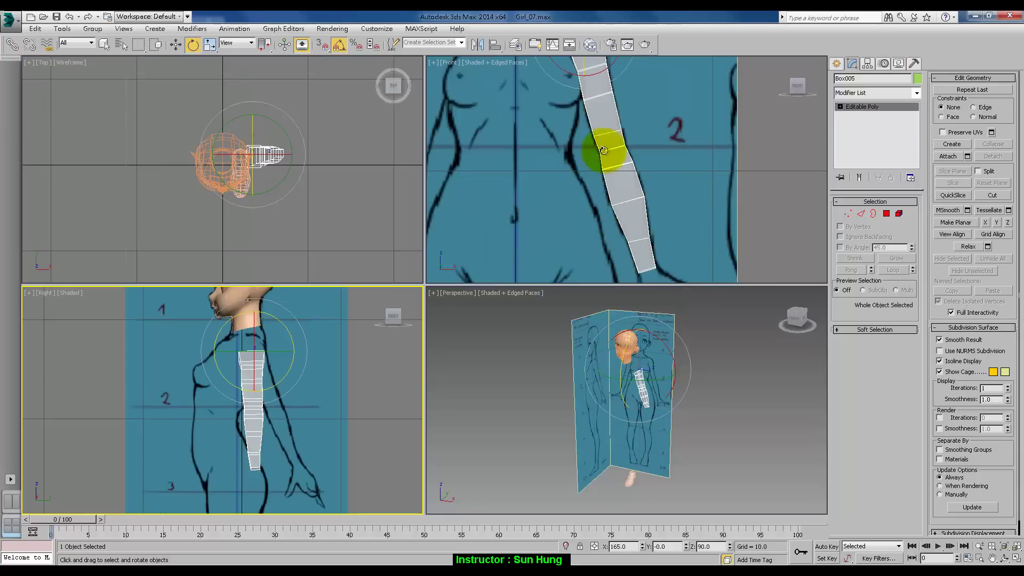
scroll(613, 149, "up", 3)
mouse_move(639, 142)
left_mouse_down()
mouse_move(642, 124)
mouse_move(636, 140)
mouse_move(638, 132)
left_mouse_up()
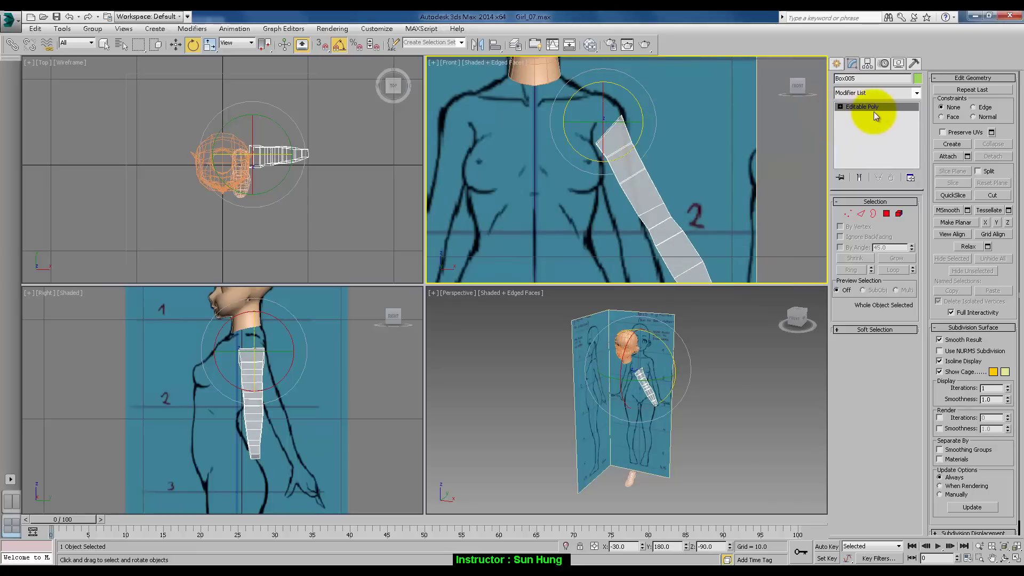
left_click(886, 213)
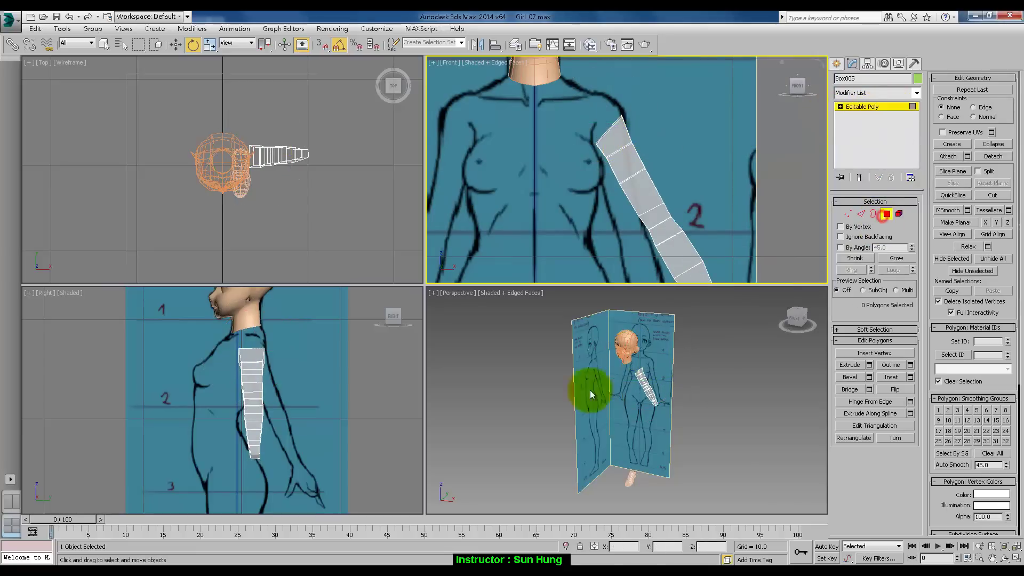
middle_click_drag(589, 390, 640, 400, "alt")
left_click(640, 398)
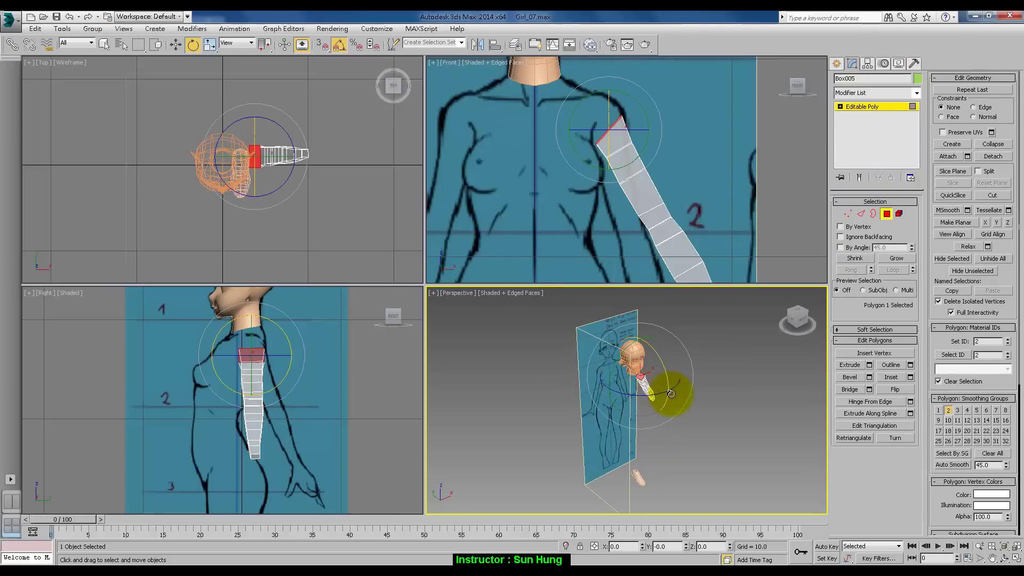
left_click(681, 401)
mouse_move(678, 398)
middle_mouse_down("alt")
mouse_move(581, 328)
mouse_move(631, 374)
middle_mouse_up("alt")
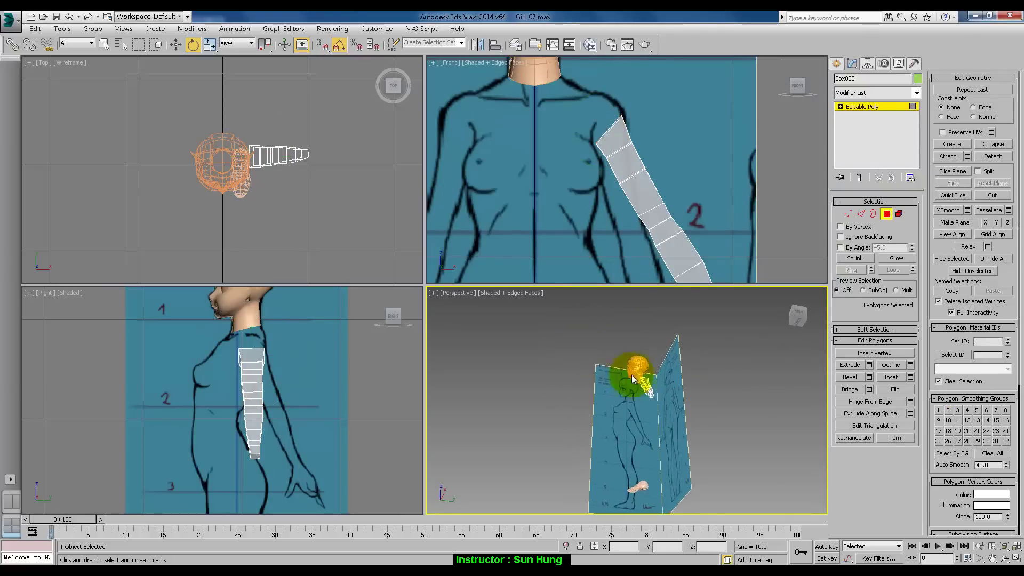
scroll(631, 374, "up", 5)
left_click(664, 479)
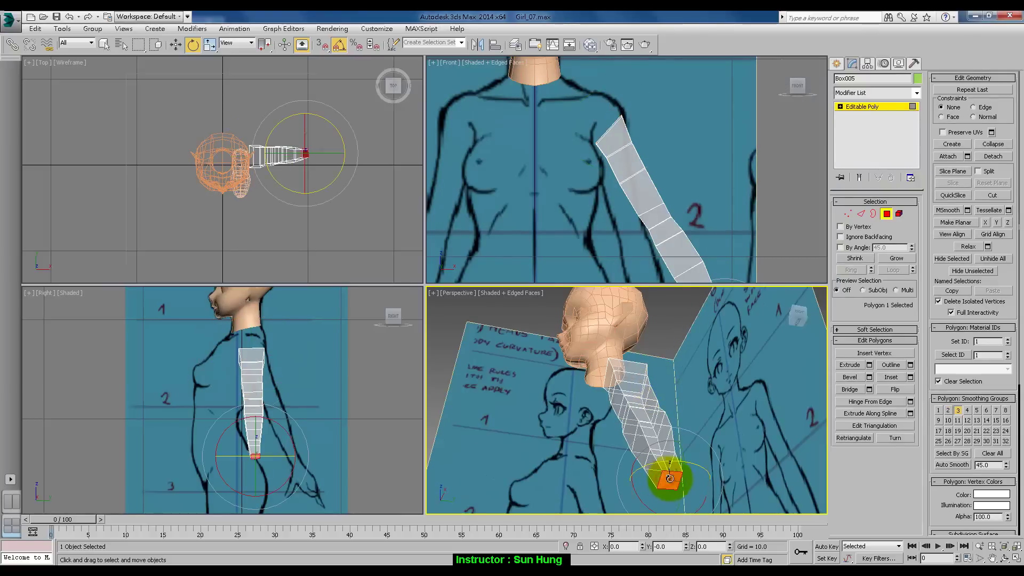
left_click(861, 213)
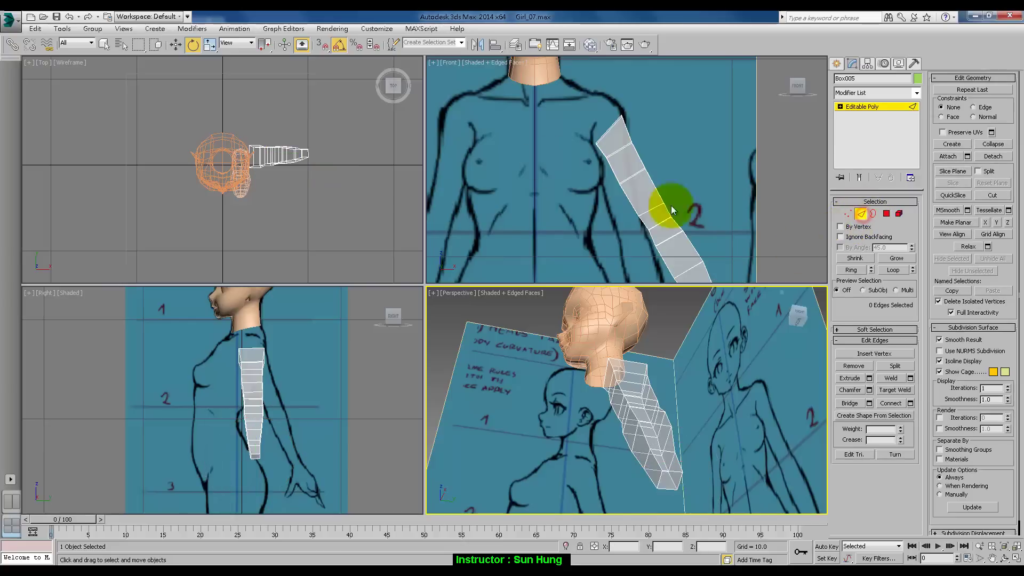
left_click(210, 45)
left_click(249, 44)
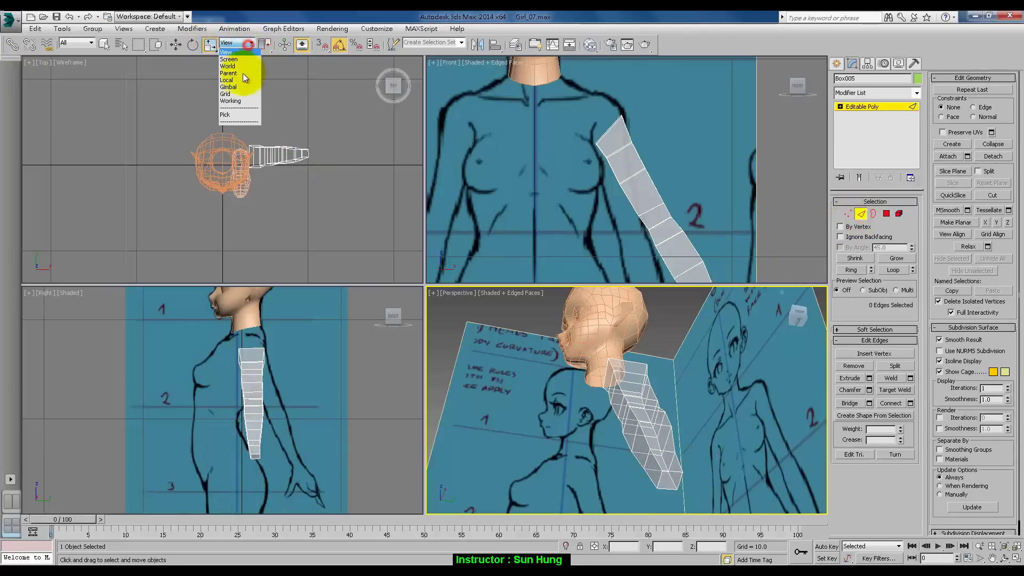
left_click(240, 77)
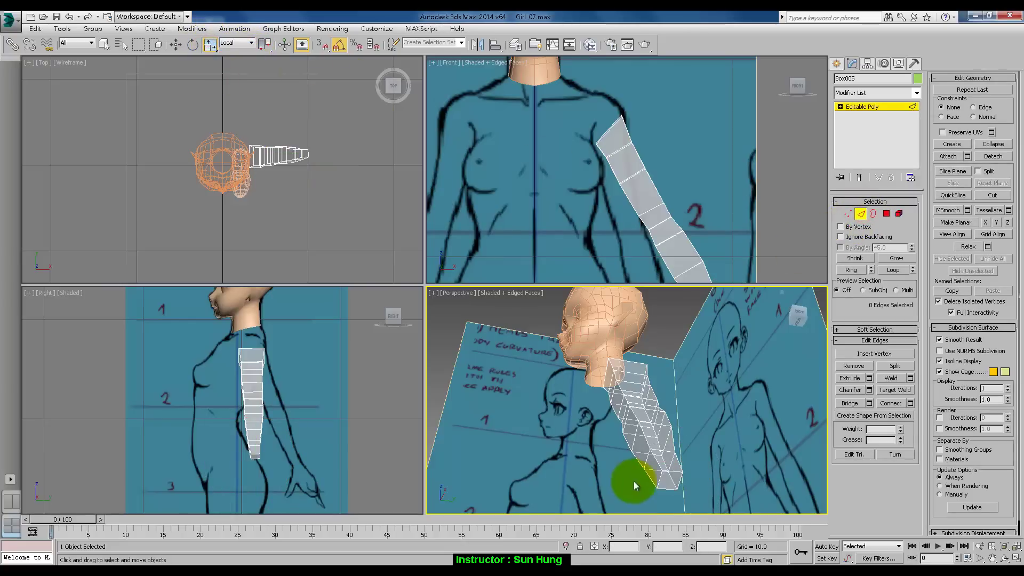
left_click(674, 473)
left_click_drag(697, 468, 664, 485)
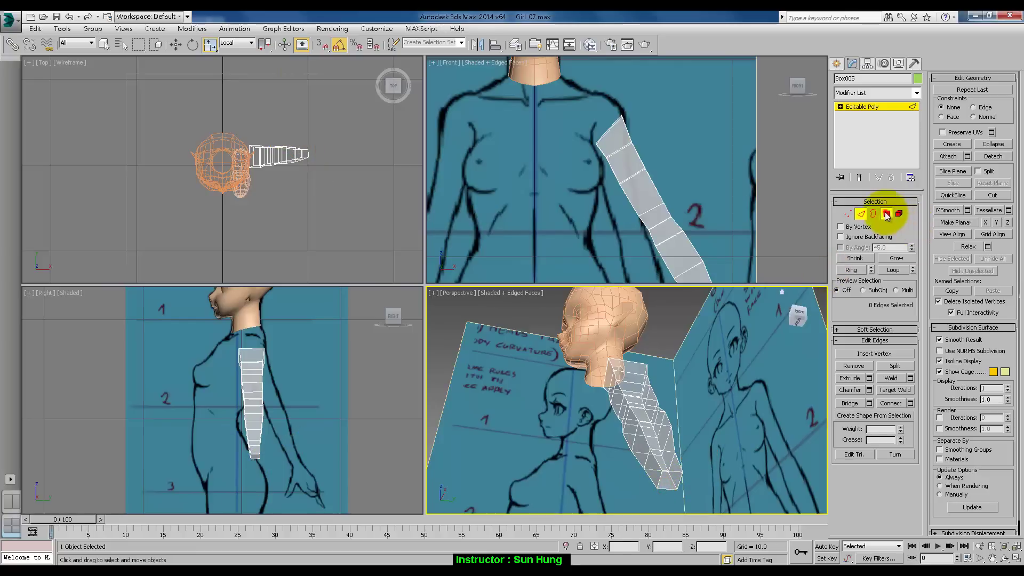
left_click(886, 214)
left_click(672, 478)
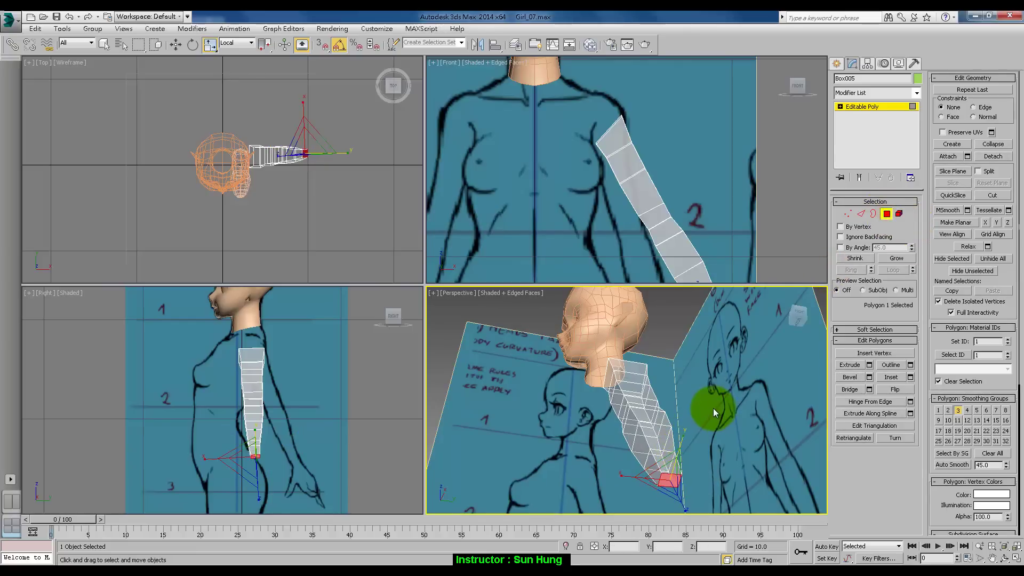
left_click(791, 331)
Add a TurboSmooth modifier to the whole arm object
left_click(882, 107)
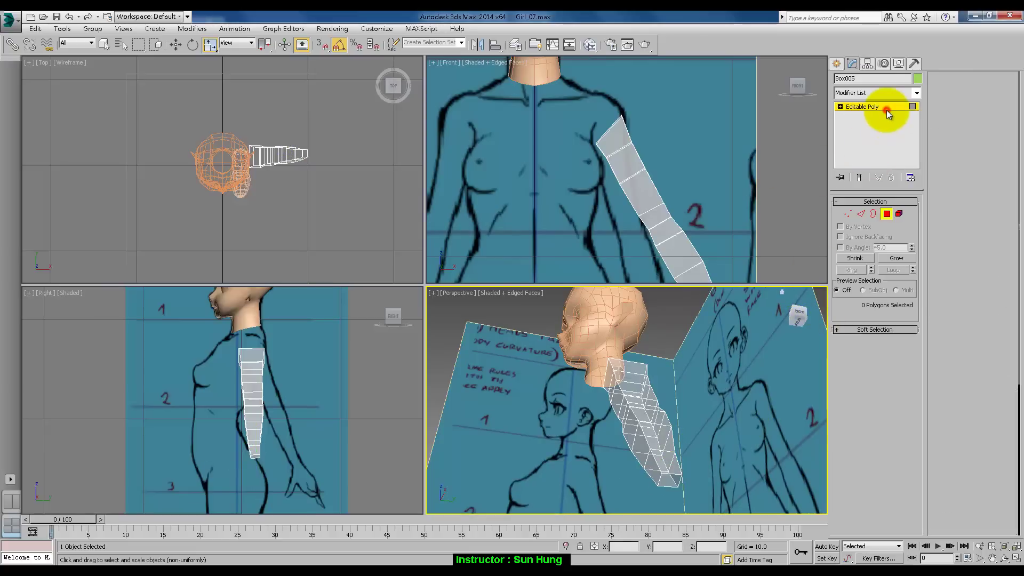
key("r")
middle_click_drag(757, 320, 762, 347, "alt")
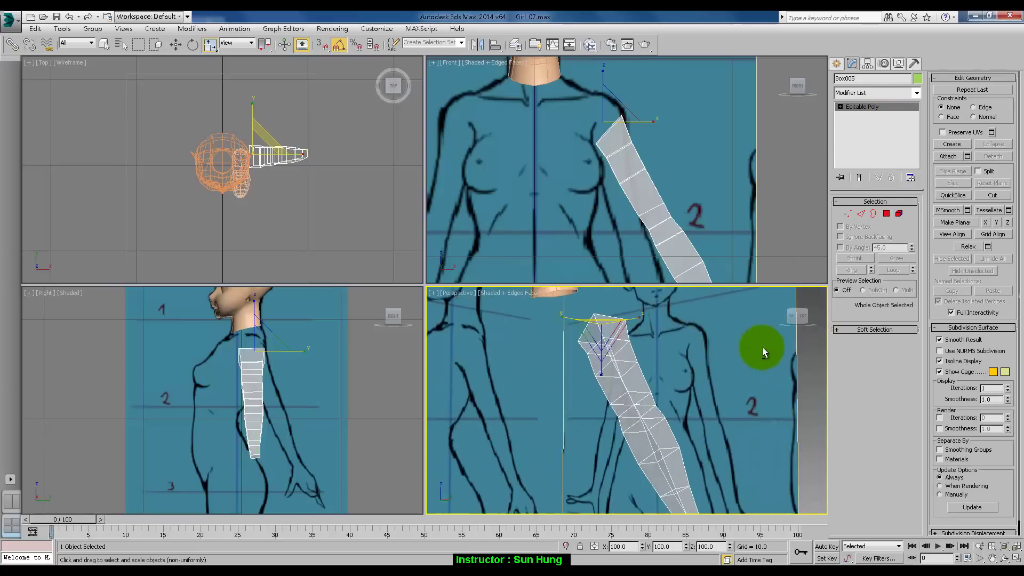
left_click(916, 93)
left_click_drag(916, 133, 905, 428)
left_click(886, 394)
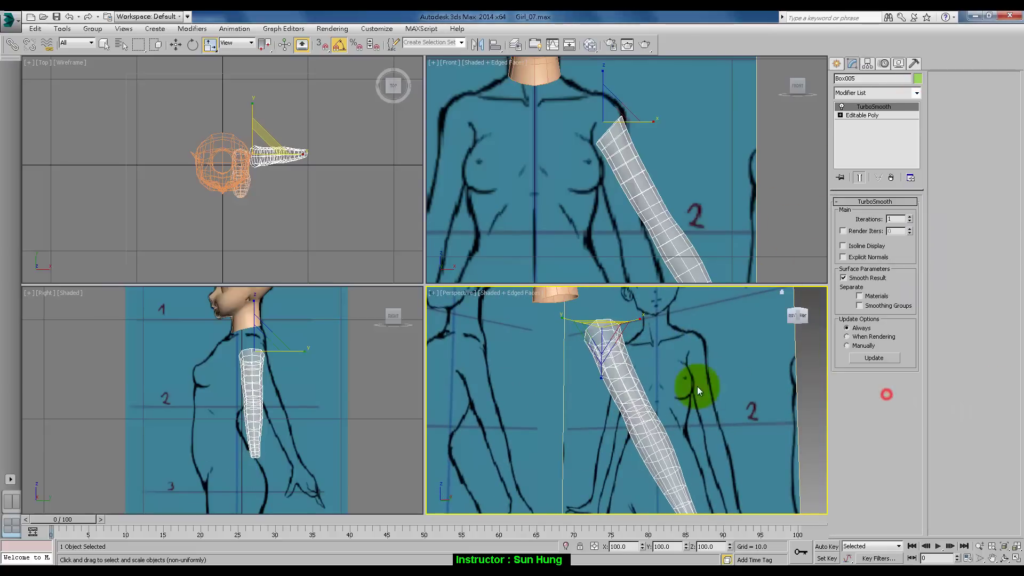
Set the arm's object colour to the orange skin tone
left_click(634, 378)
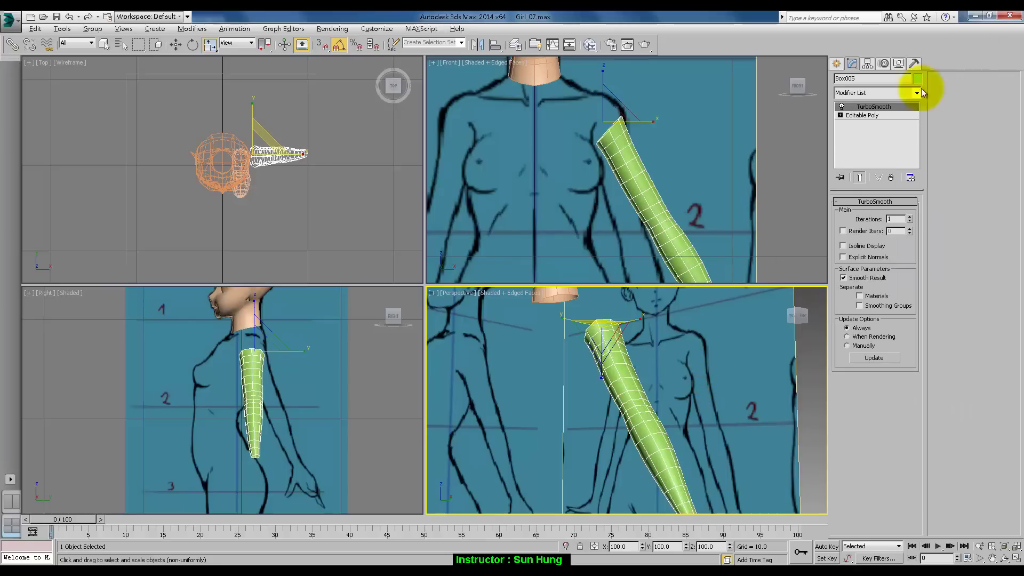
left_click(918, 79)
left_click(439, 261)
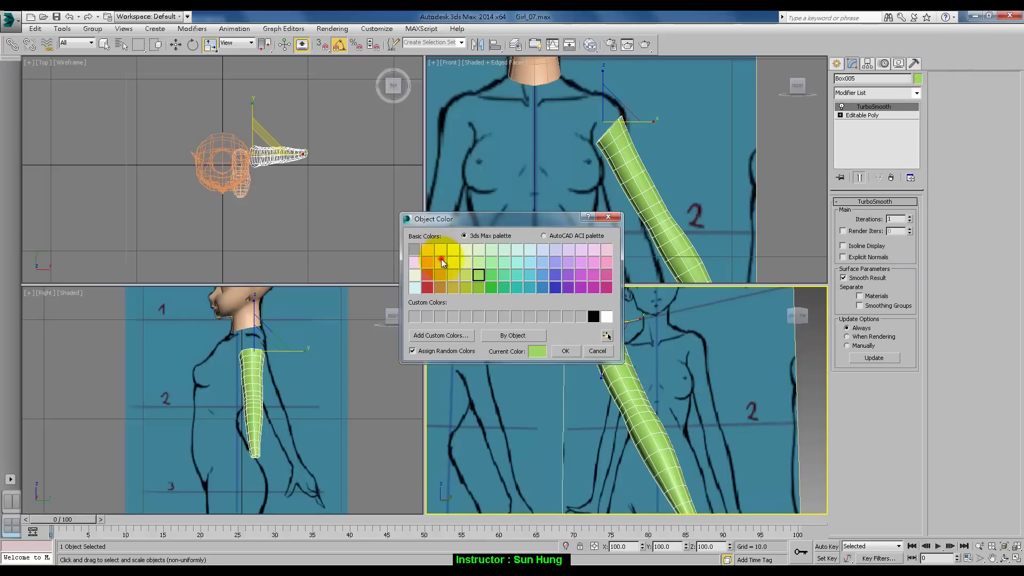
left_click(561, 349)
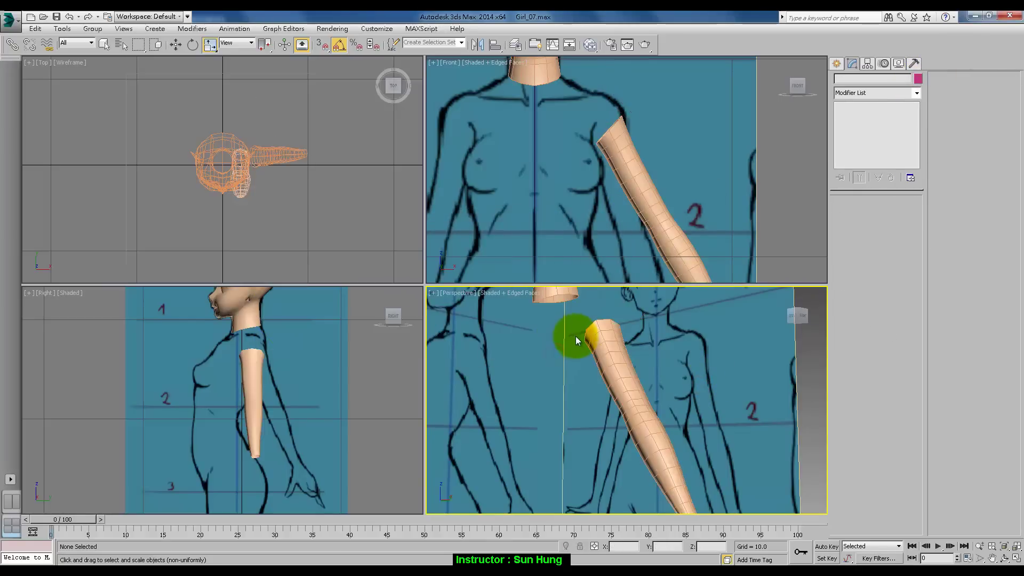
Unhide All to bring back the torso, then reselect the arm Box005
right_click(565, 320)
left_click(603, 272)
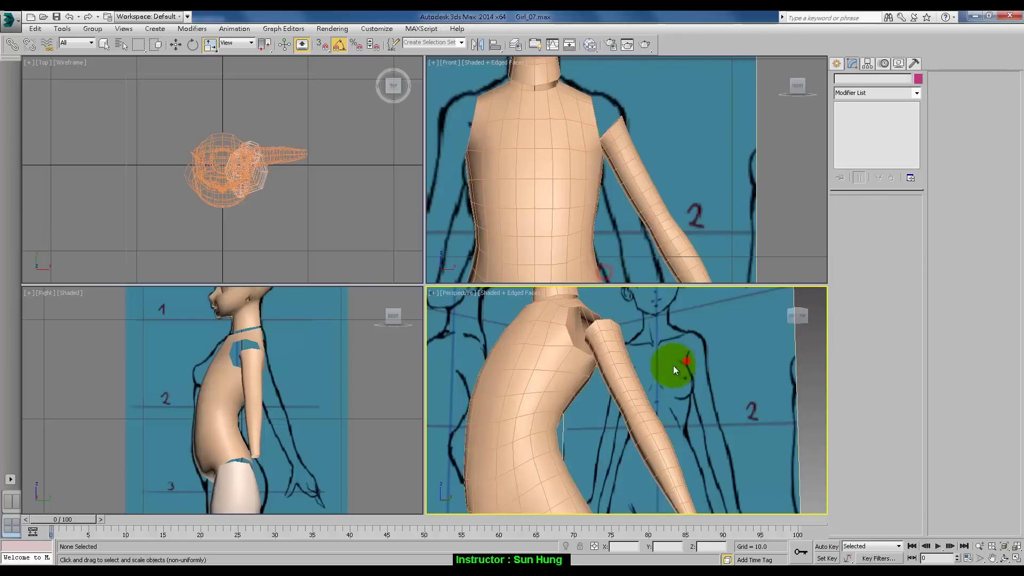
scroll(669, 382, "down", 3)
scroll(666, 394, "down", 3)
mouse_move(666, 394)
middle_mouse_down("alt")
mouse_move(631, 401)
mouse_move(608, 347)
middle_mouse_up("alt")
middle_click_drag(635, 98, 683, 99)
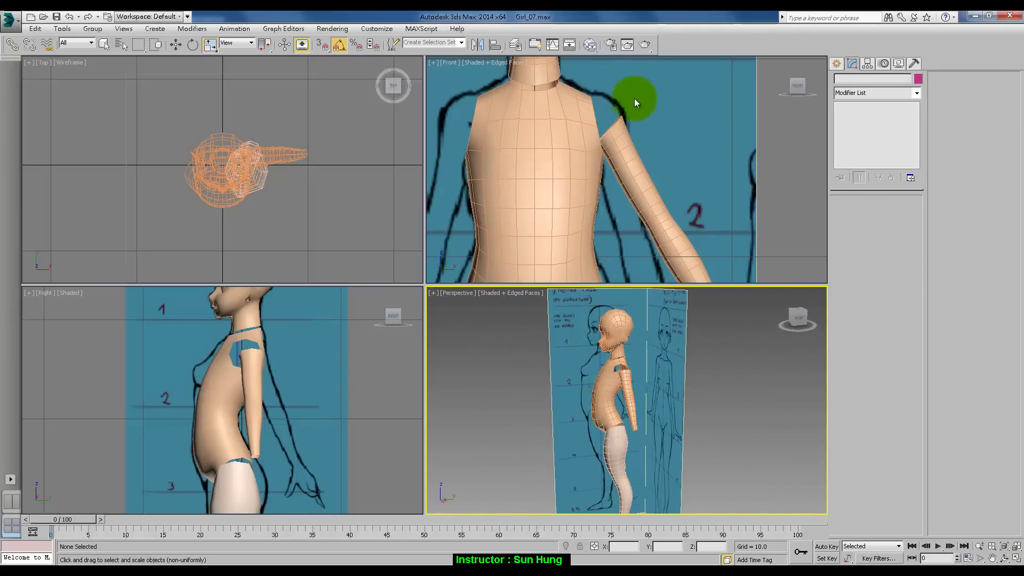
left_click(629, 171)
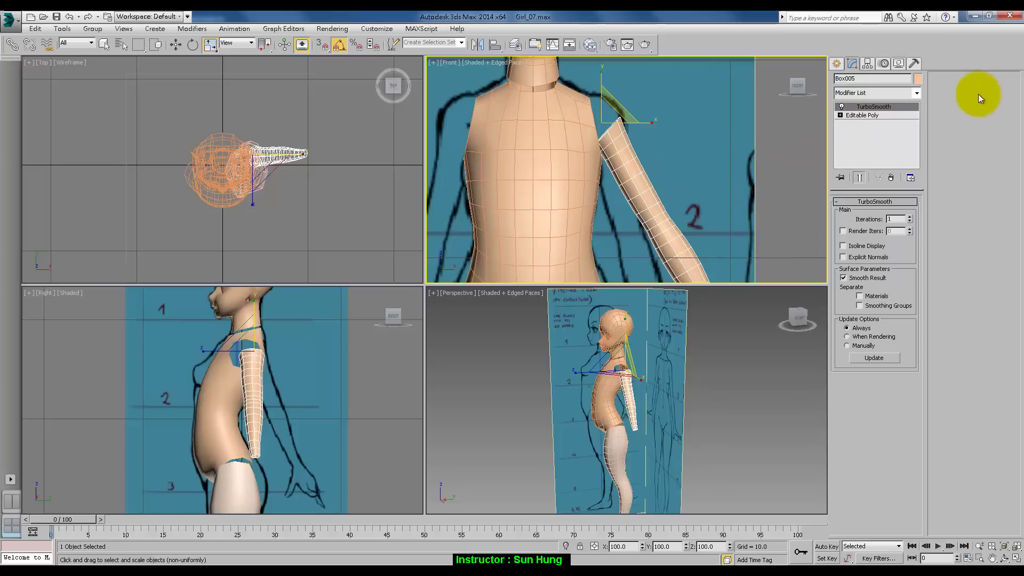
left_click(916, 93)
left_click_drag(918, 116, 925, 313)
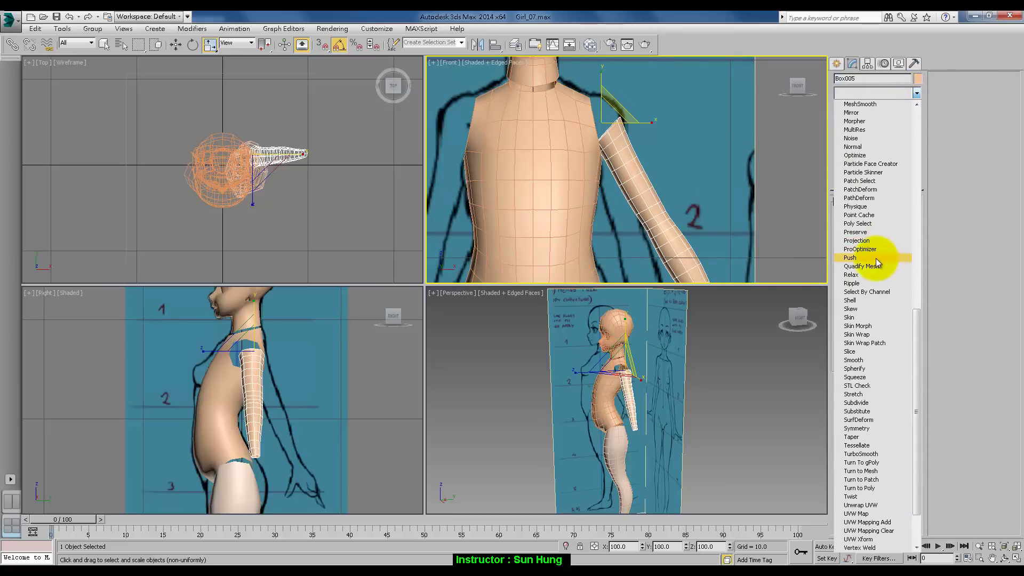
left_click(877, 258)
left_click(913, 213)
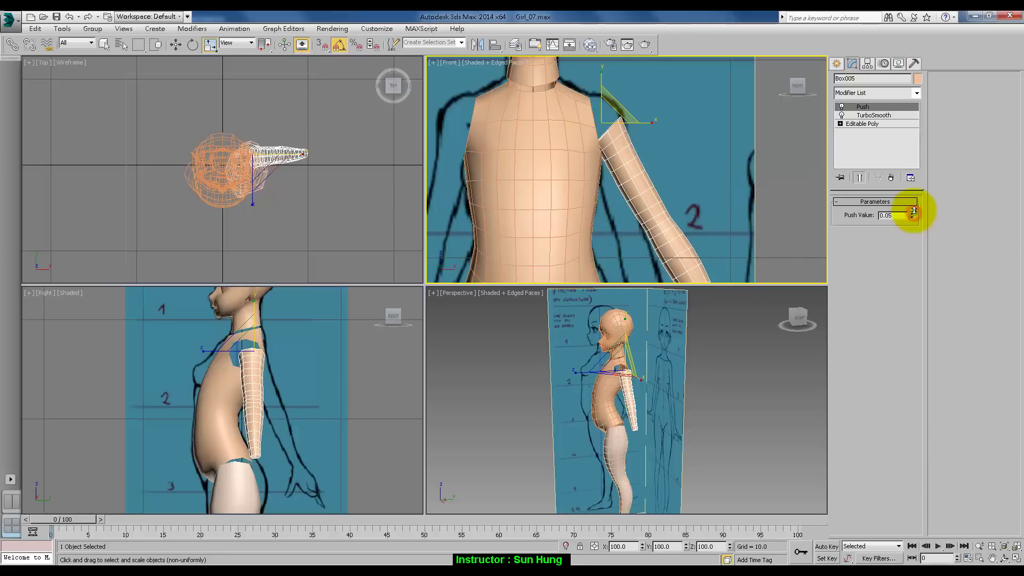
left_click_drag(912, 213, 912, 208)
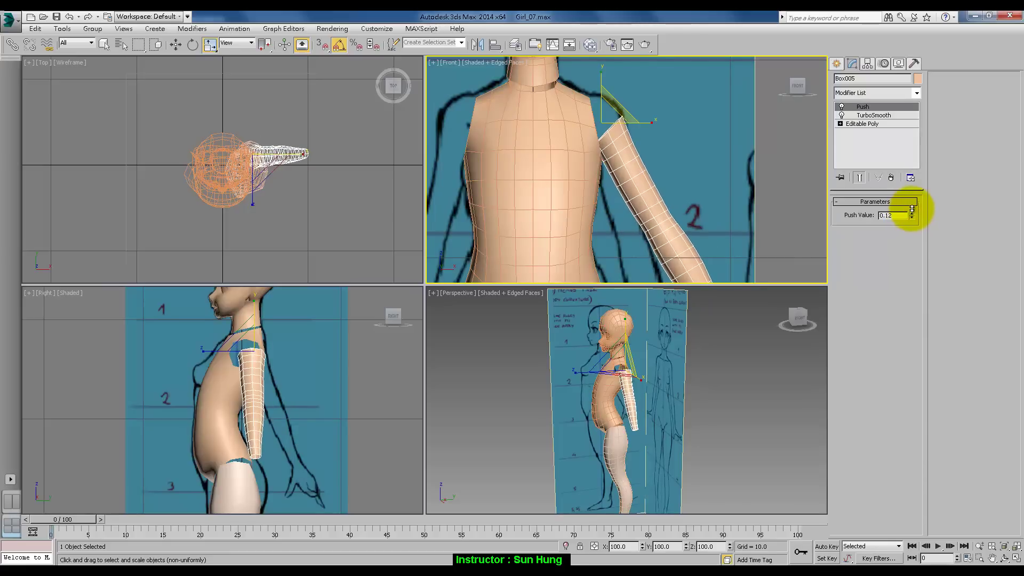
mouse_move(640, 213)
middle_mouse_down()
mouse_move(605, 171)
mouse_move(646, 189)
middle_mouse_up()
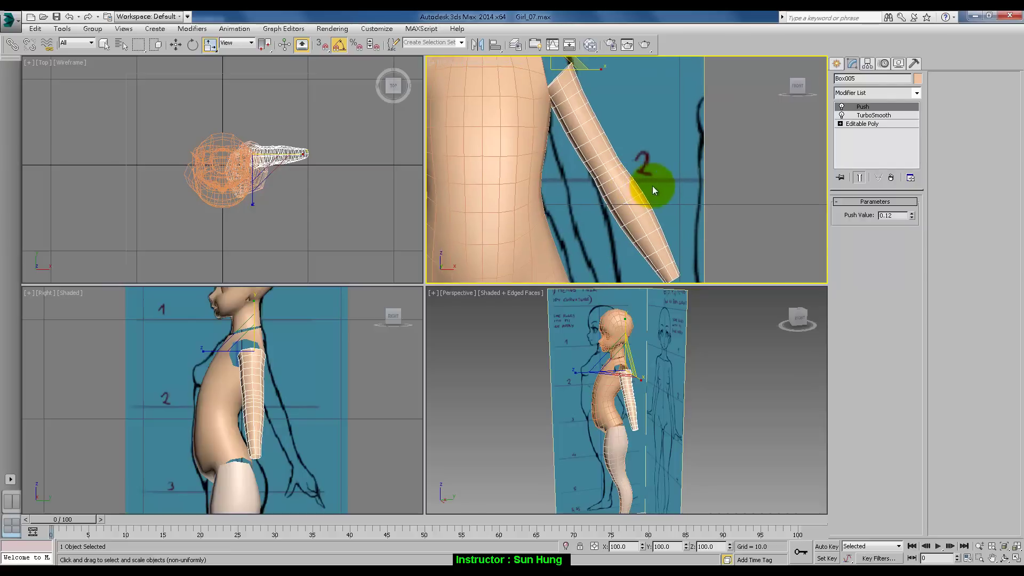
left_click(892, 177)
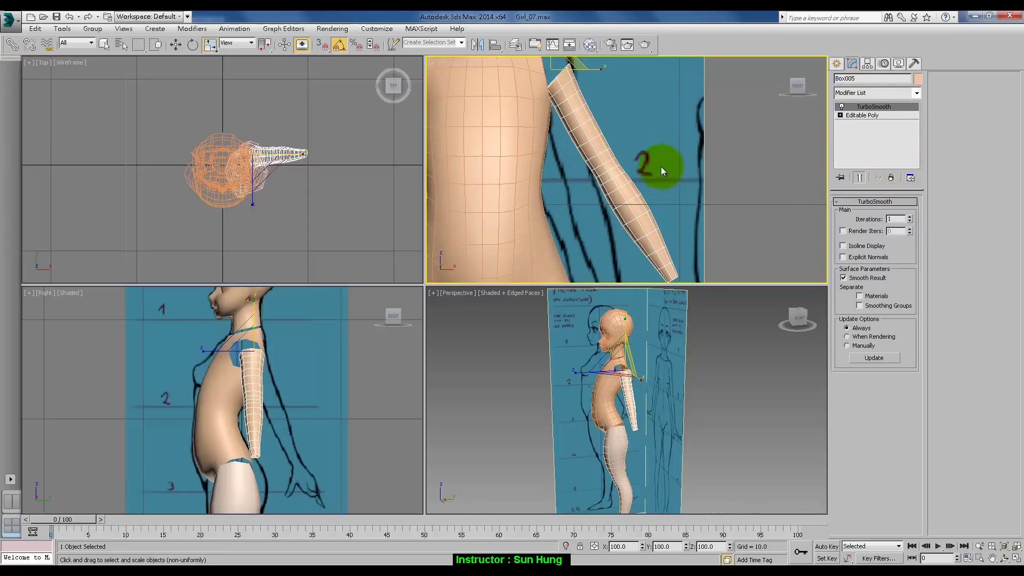
In the Right viewport, move the smoothed arm so its top meets the torso's shoulder
scroll(660, 166, "down", 5)
middle_click_drag(693, 158, 699, 190)
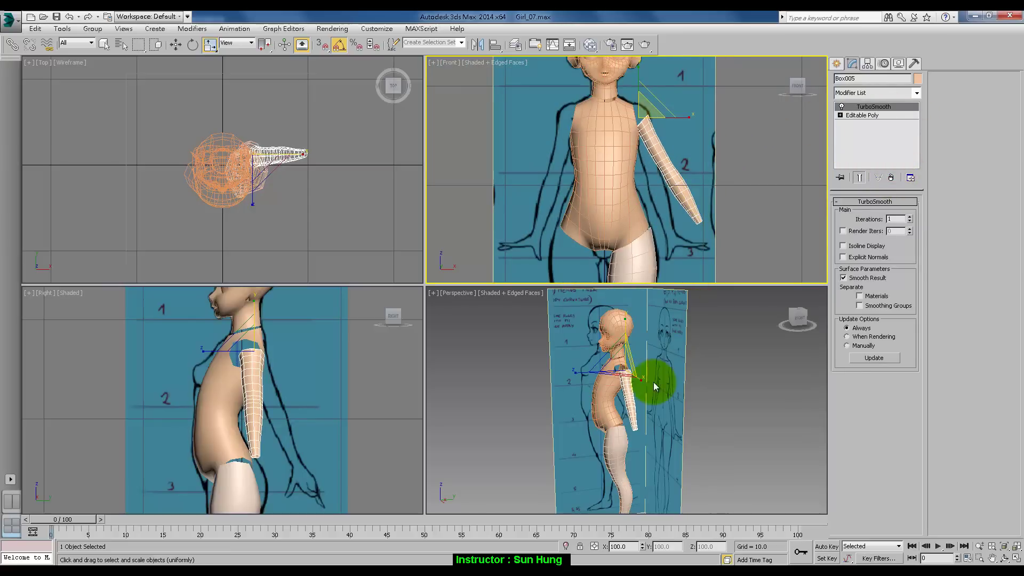
mouse_move(654, 382)
middle_mouse_down("alt")
mouse_move(788, 382)
mouse_move(644, 383)
middle_mouse_up("alt")
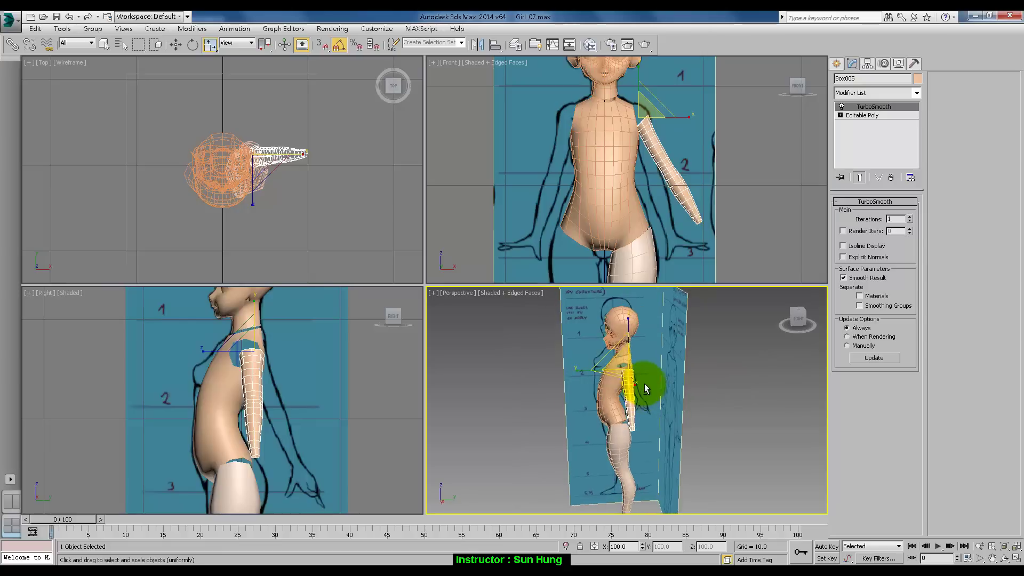
key("r")
right_click(357, 414)
key("w")
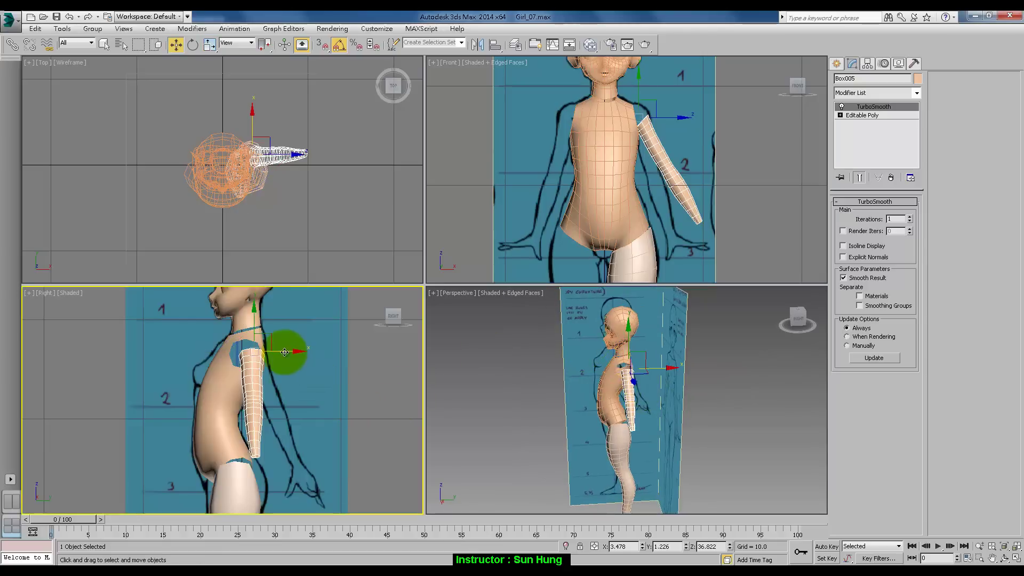
left_click_drag(284, 354, 281, 355)
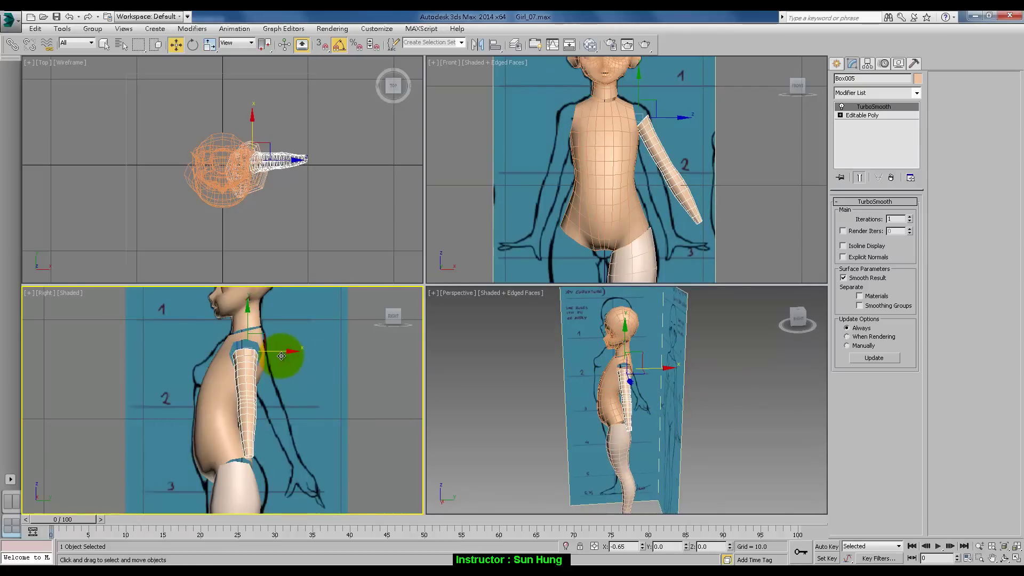